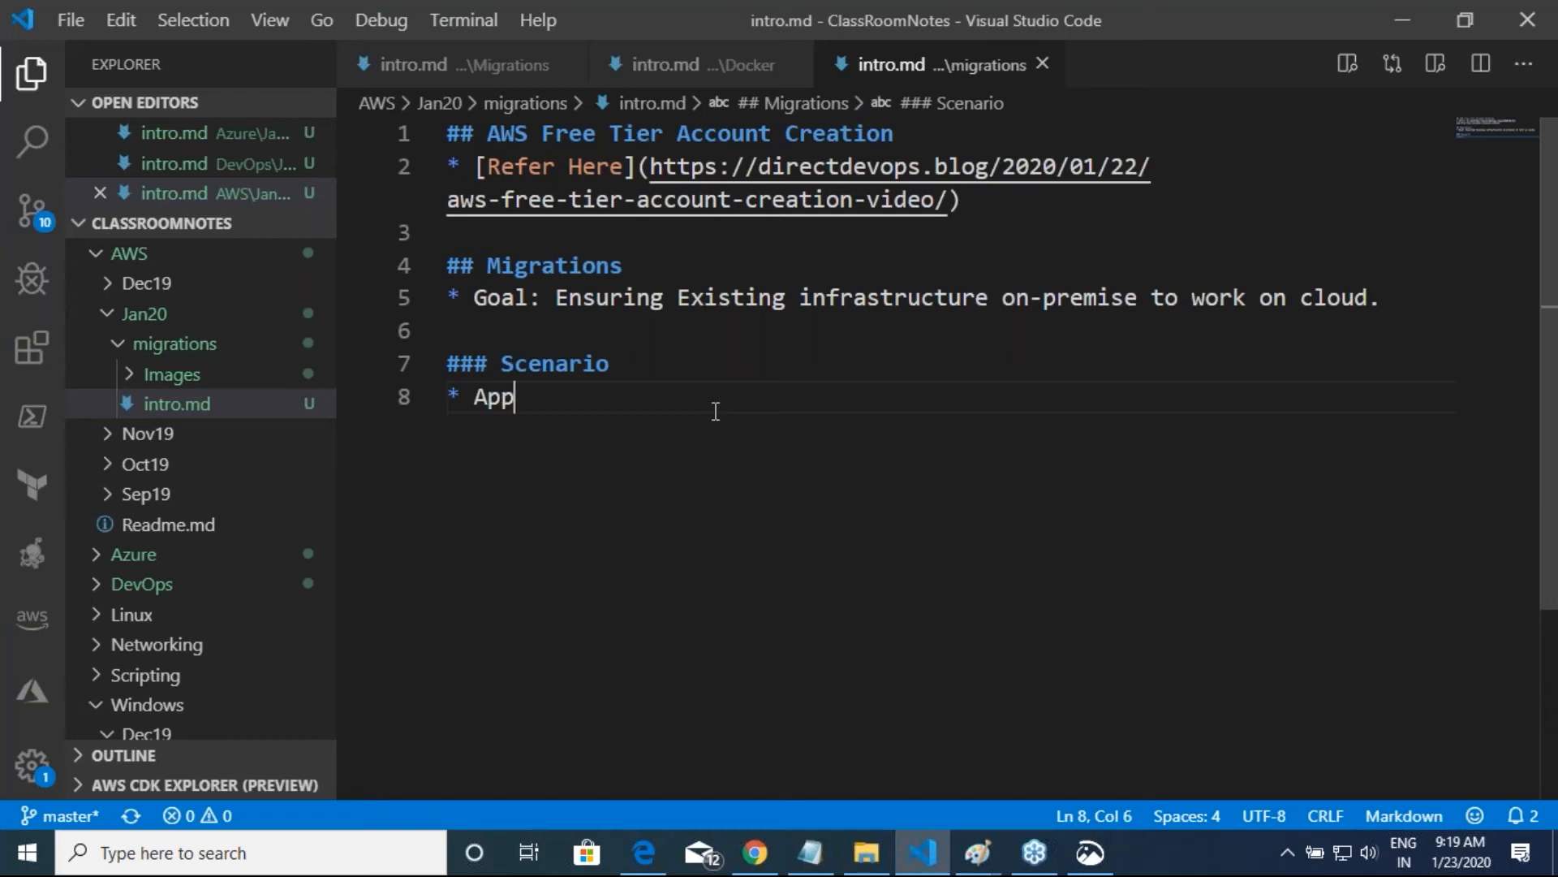
Rewrite the Scenario bullet as "An Application has following infrastructure" and add the image link ![Preview](./Images/awsmig1.png) beneath it.
{"action": "key", "text": "BackSpace"}
{"action": "key", "text": "BackSpace"}
{"action": "key", "text": "BackSpace"}
{"action": "key", "text": "BackSpace"}
{"action": "key", "text": "BackSpace"}
{"action": "key", "text": "BackSpace"}
{"action": "key", "text": "BackSpace"}
{"action": "type", "text": "An Applica"}
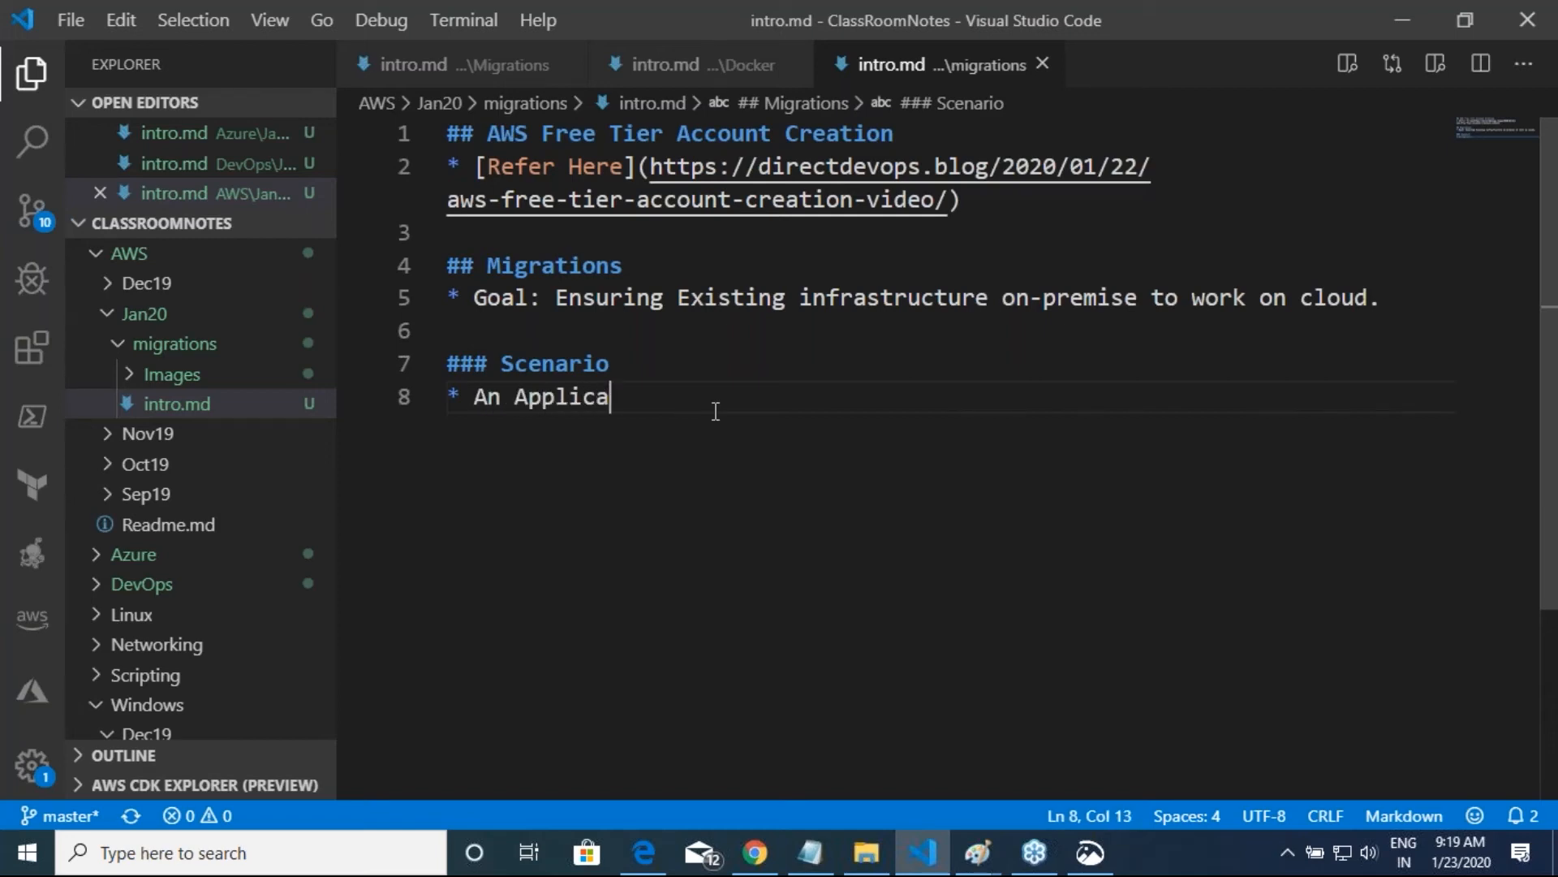
{"action": "type", "text": "tion has fol"}
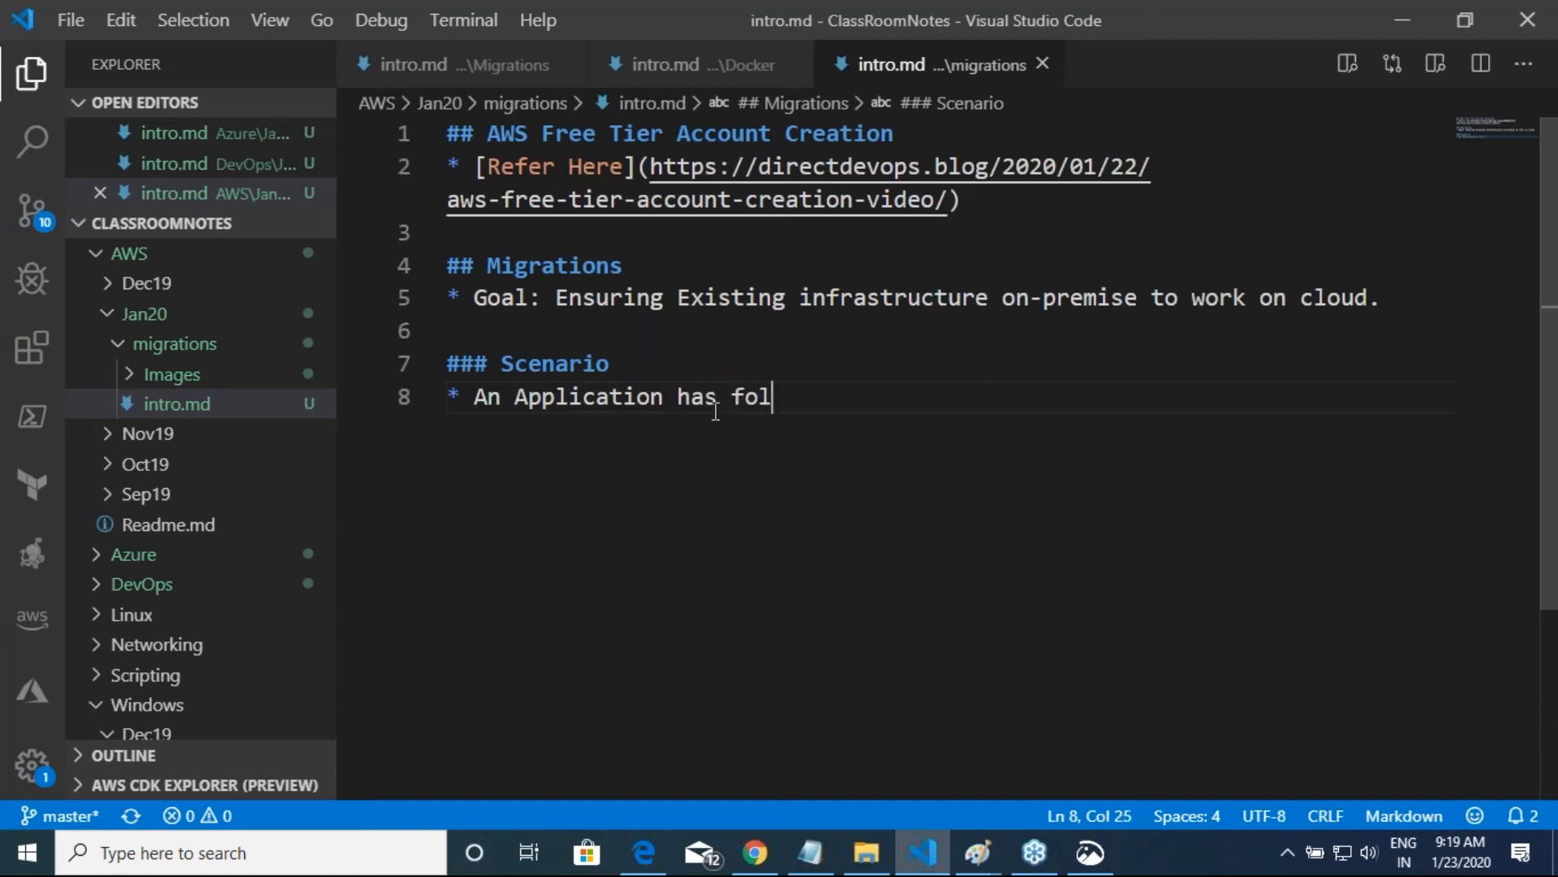
{"action": "type", "text": "lowing infrastructure"}
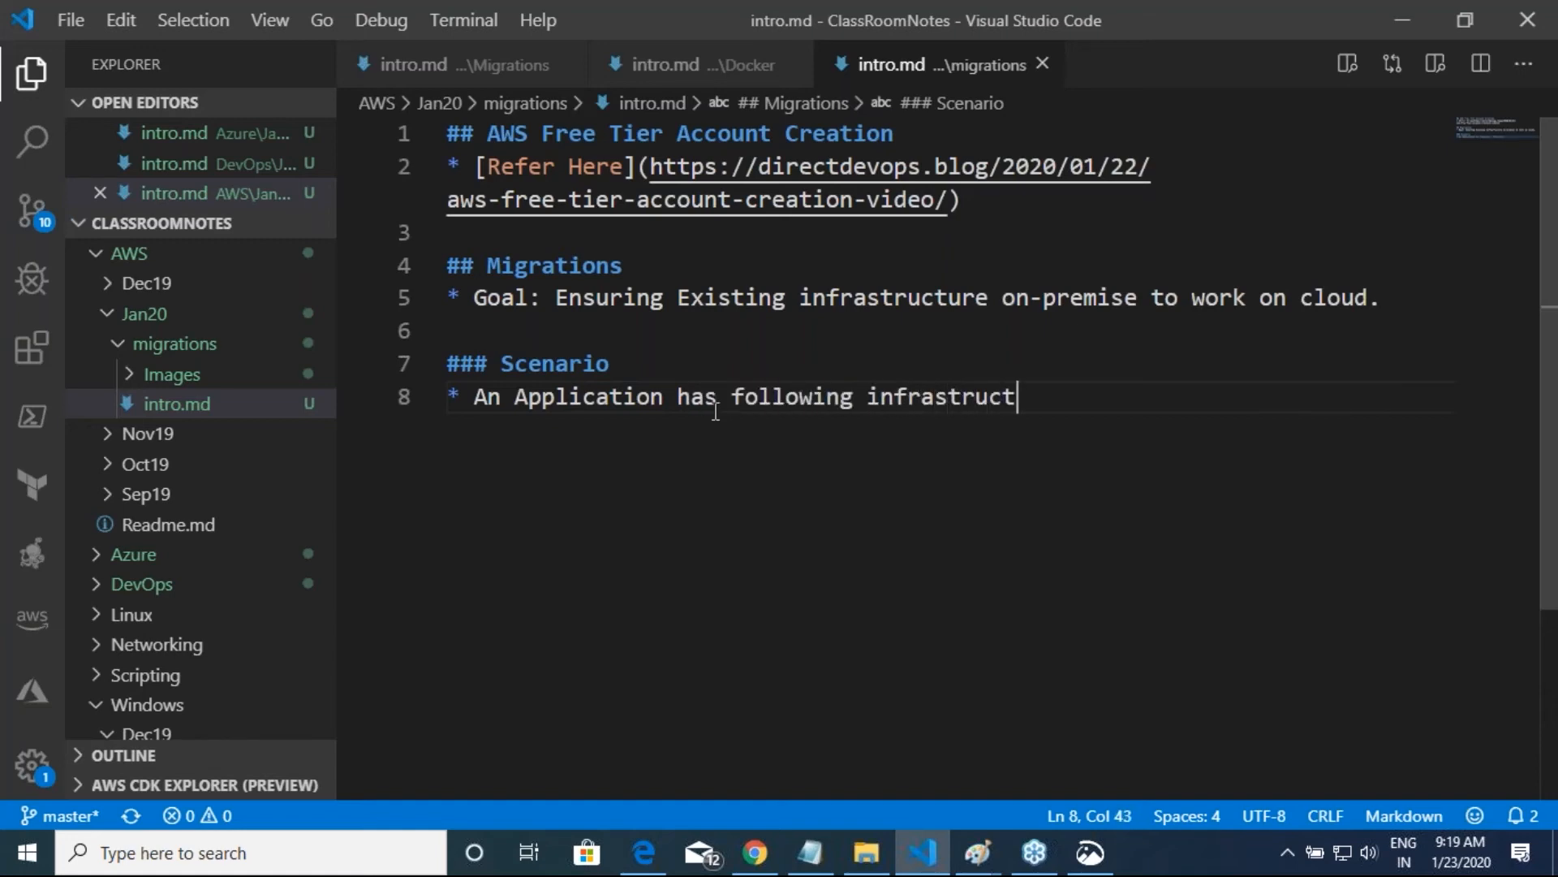
{"action": "key", "text": "Return"}
{"action": "type", "text": "![Preview](./Images/awsmig1.png"}
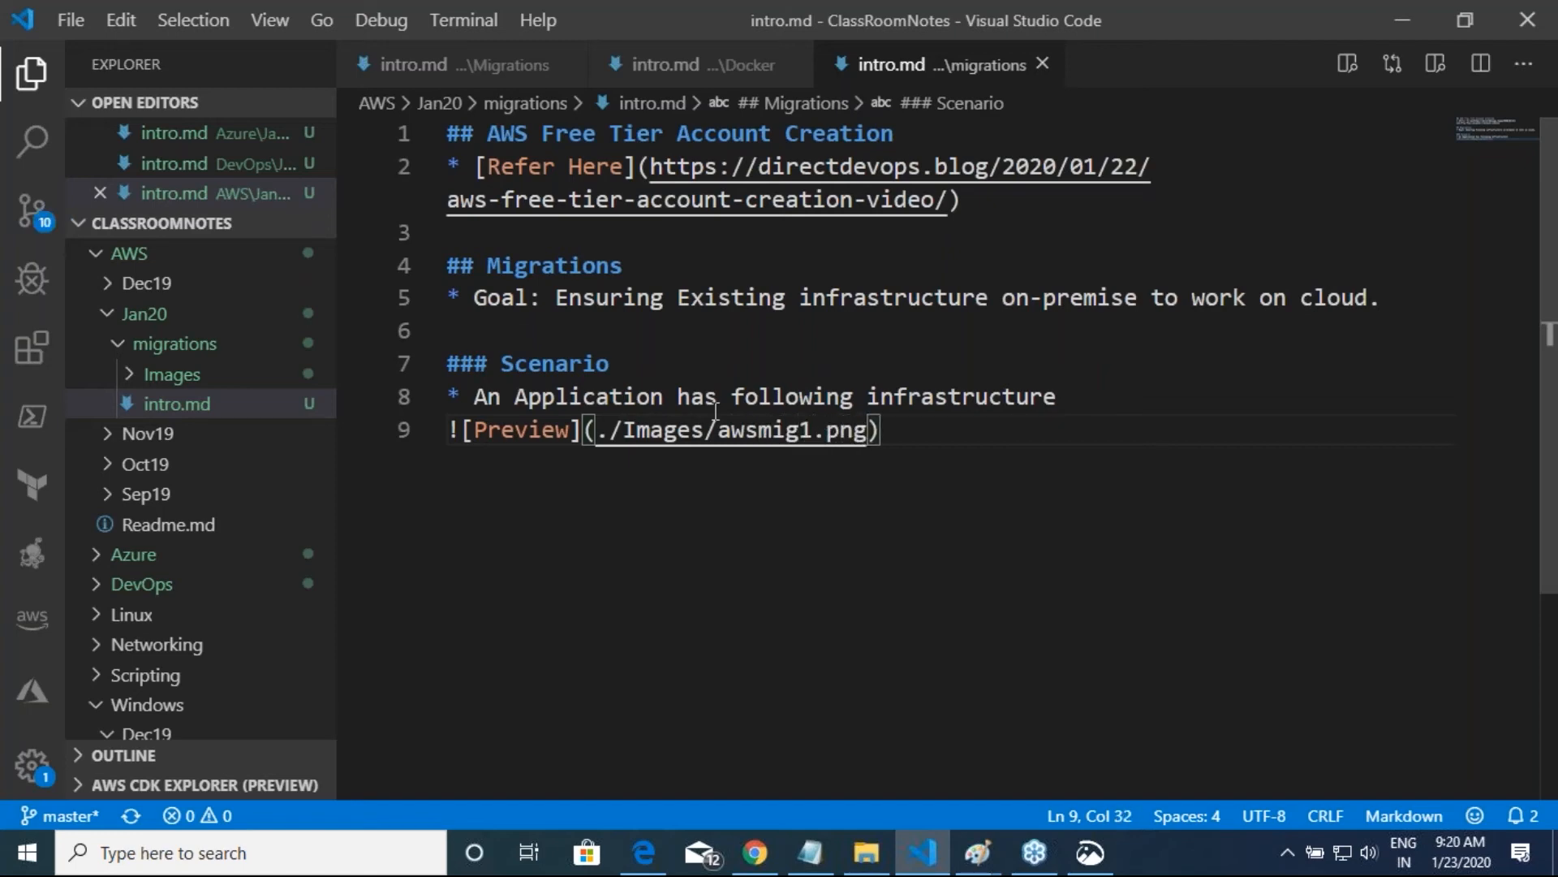
Open the rendered Markdown preview of intro.md, look over the Scenario section with its diagram, and close the preview.
{"action": "key", "text": "ctrl+shift+p"}
{"action": "key", "text": "Up"}
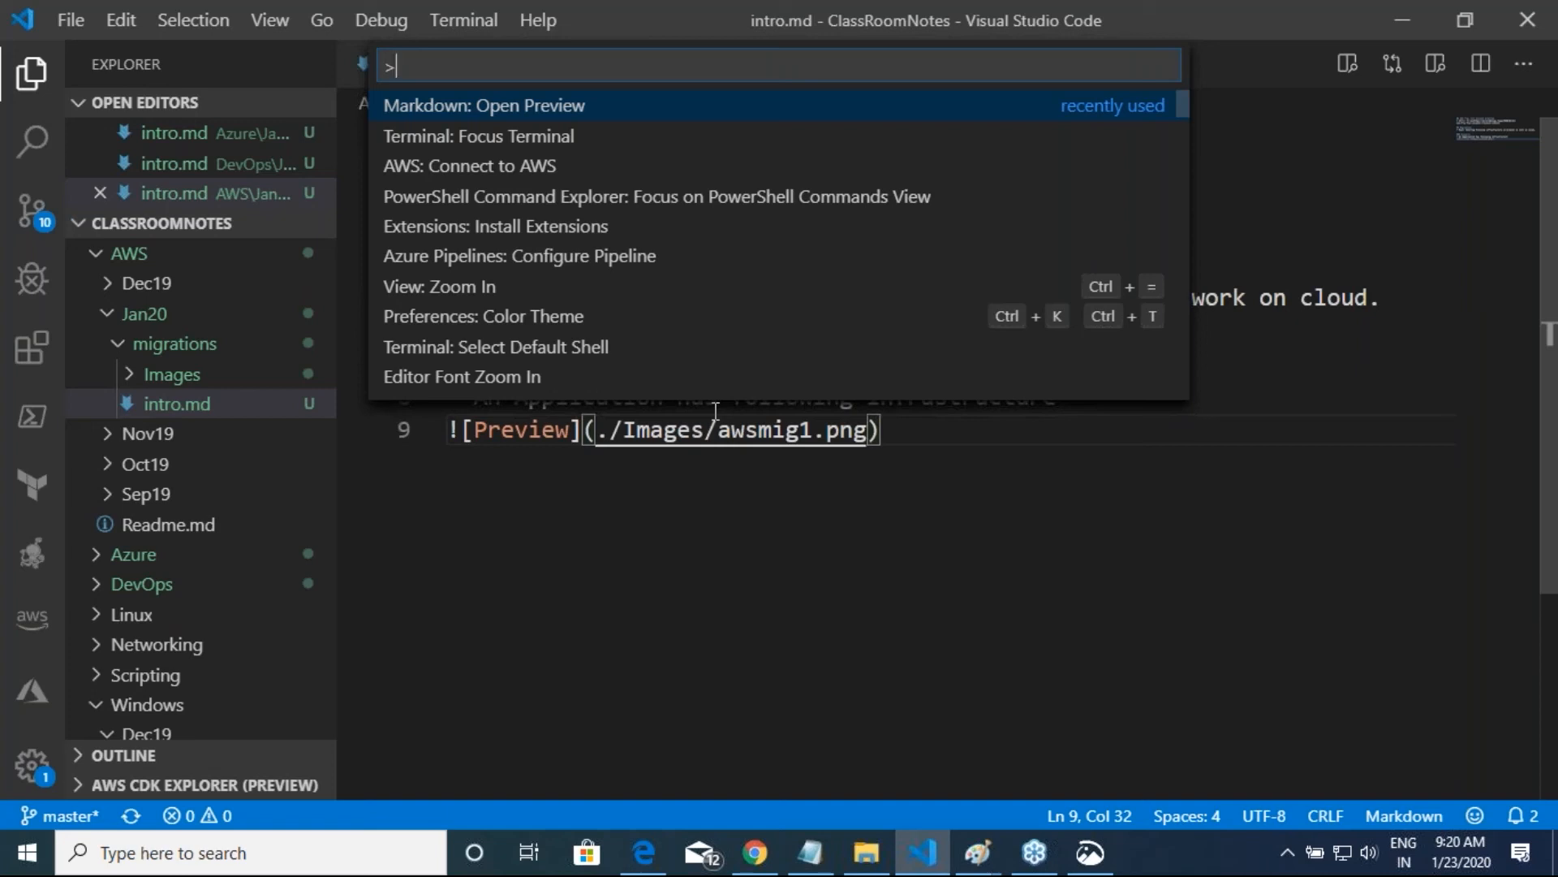
{"action": "key", "text": "Return"}
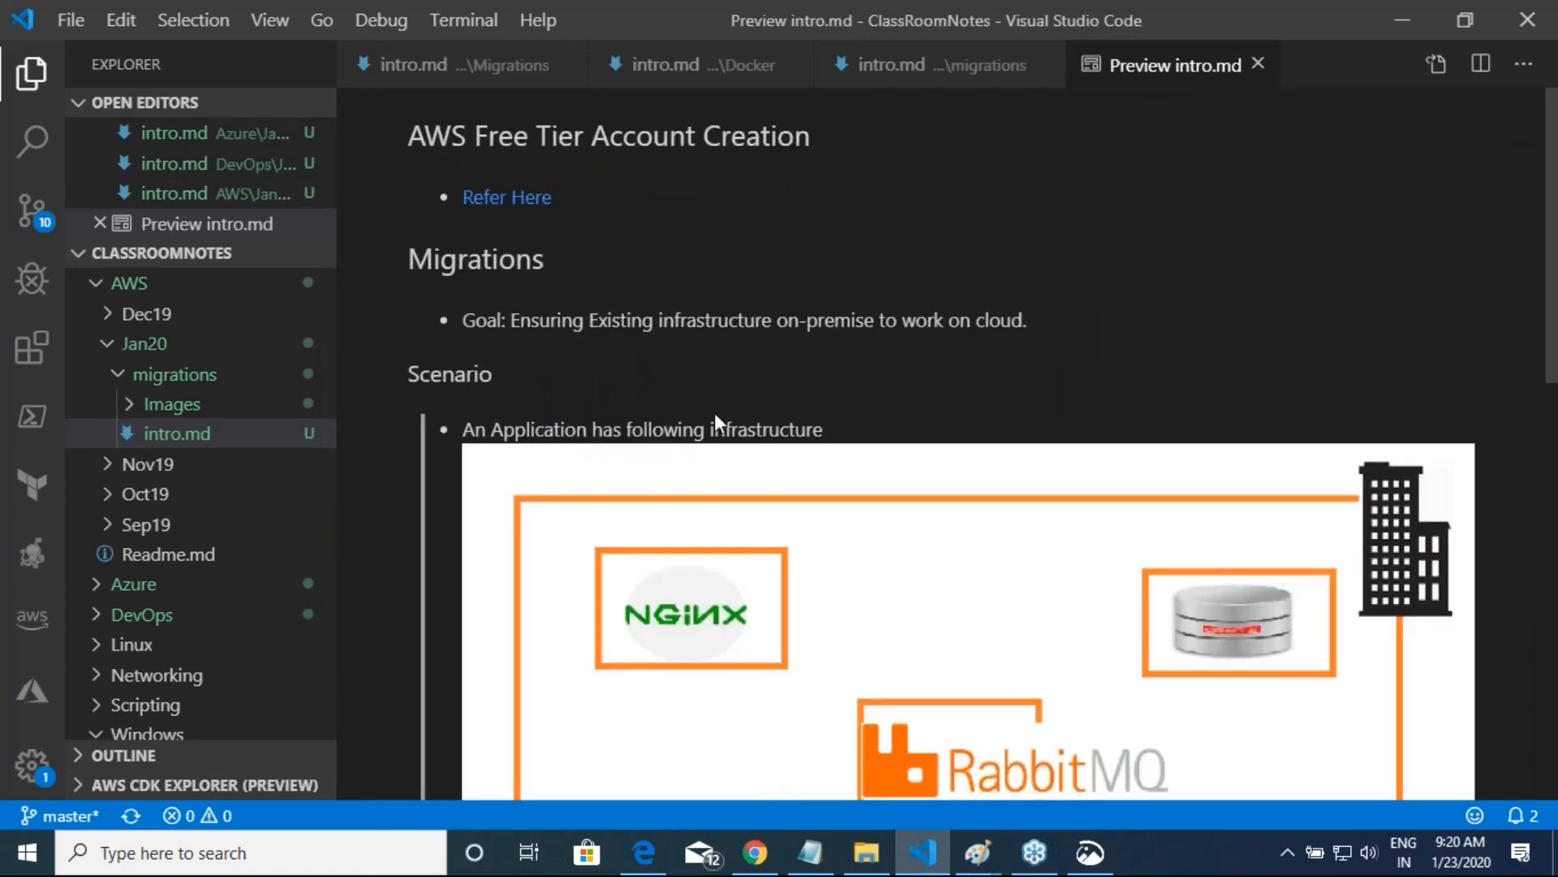
{"action": "scroll", "coordinate": [683, 362], "scroll_direction": "down", "scroll_amount": 5}
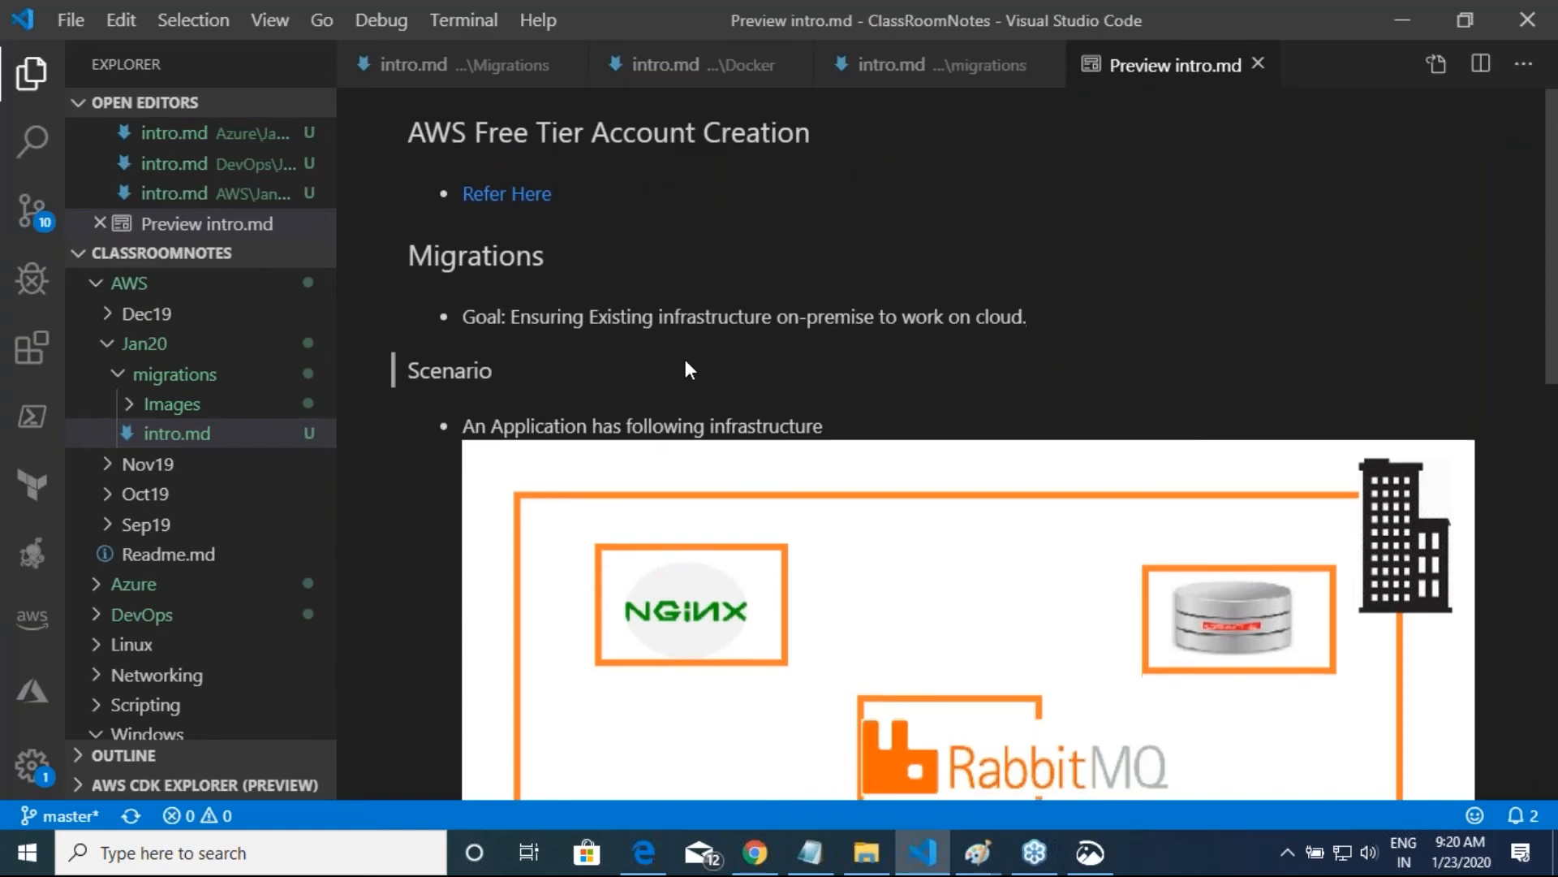
{"action": "scroll", "coordinate": [683, 361], "scroll_direction": "up", "scroll_amount": 5}
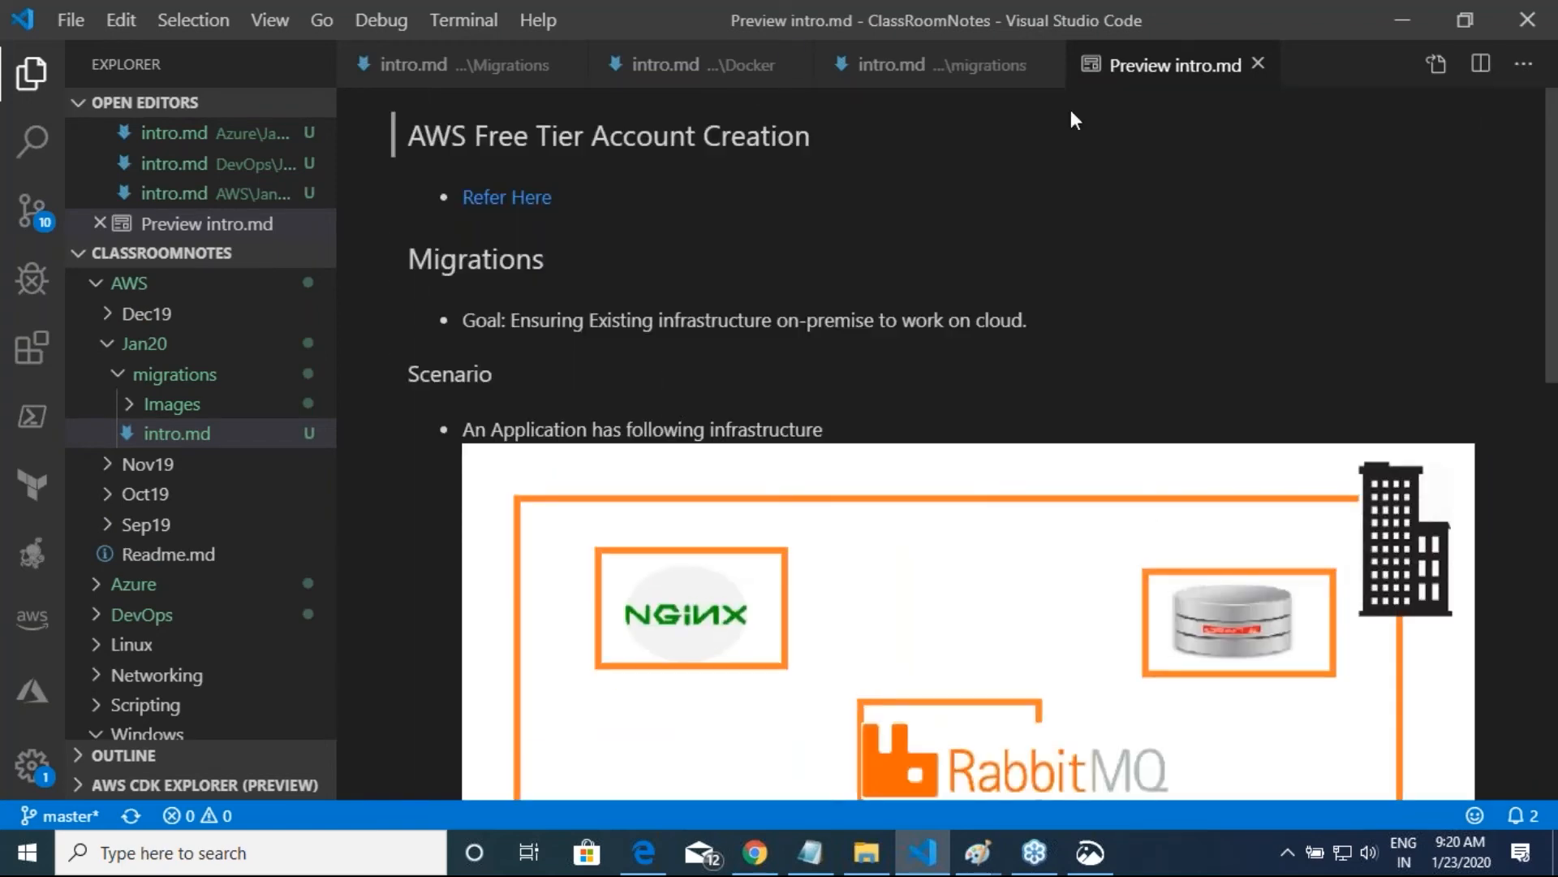
{"action": "left_click", "coordinate": [1259, 66]}
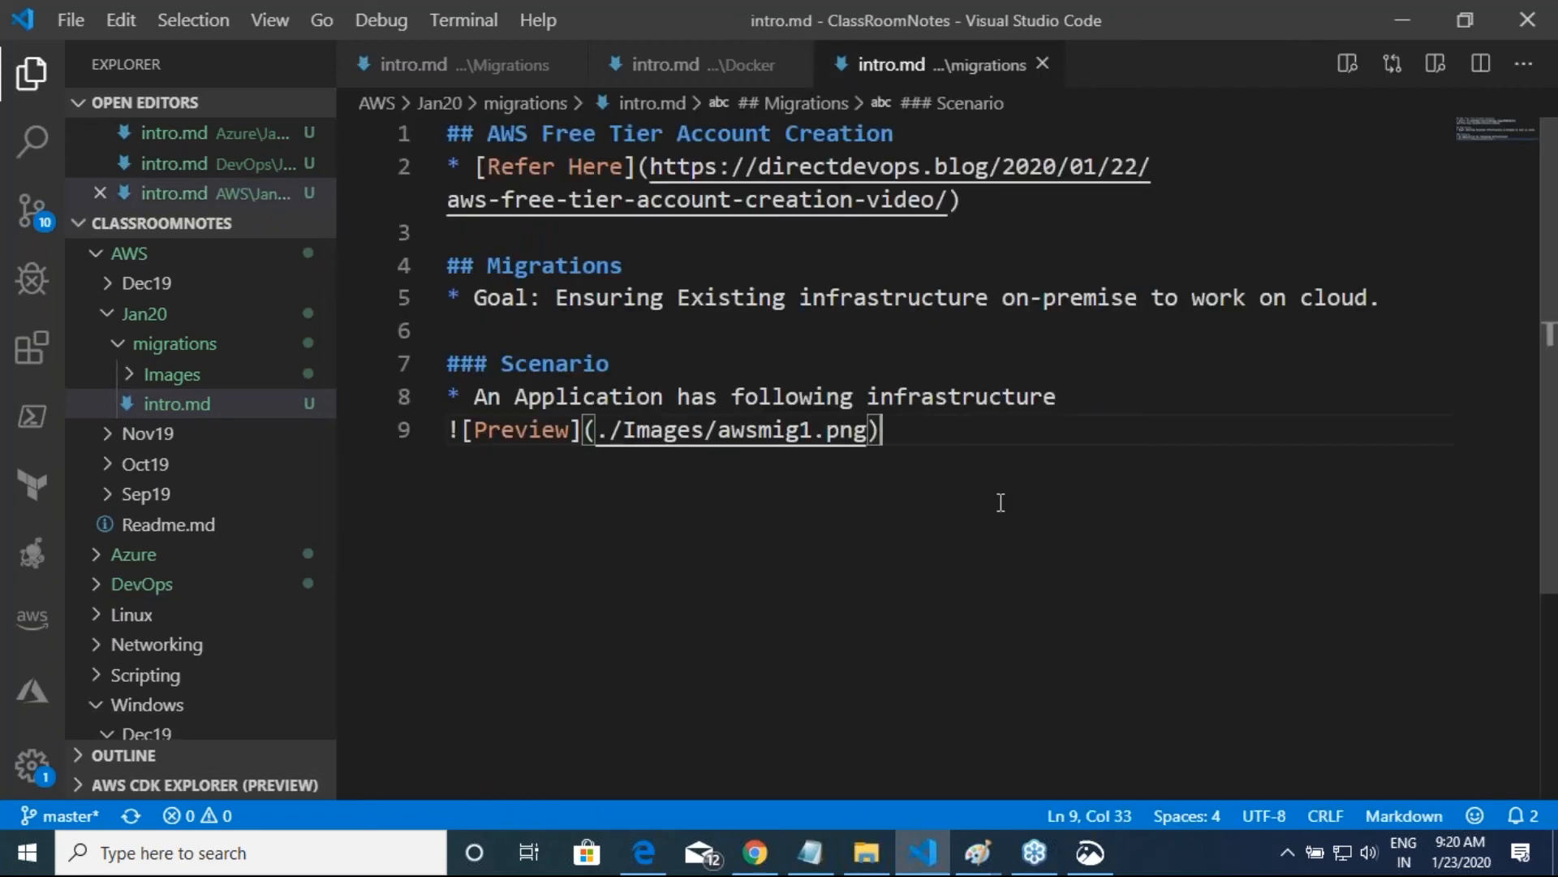
Glance at the infrastructure diagram in Paint, return to Visual Studio Code and add the heading "### Possibilities" below the image link.
{"action": "key", "text": "Return"}
{"action": "key", "text": "alt+Tab"}
{"action": "key", "text": "alt+Tab"}
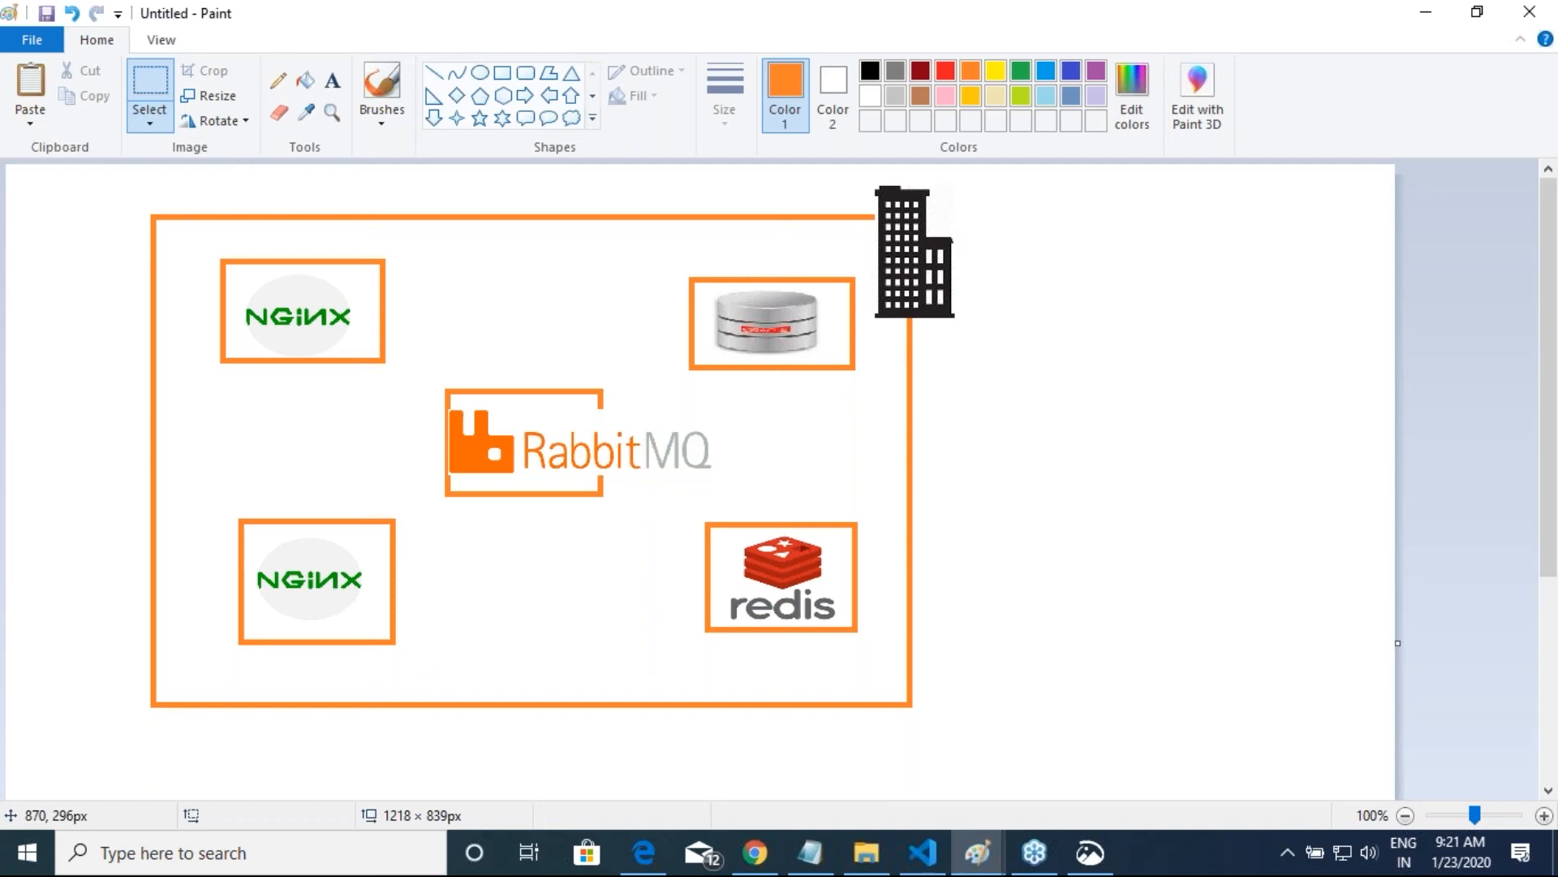
{"action": "key", "text": "alt+Tab"}
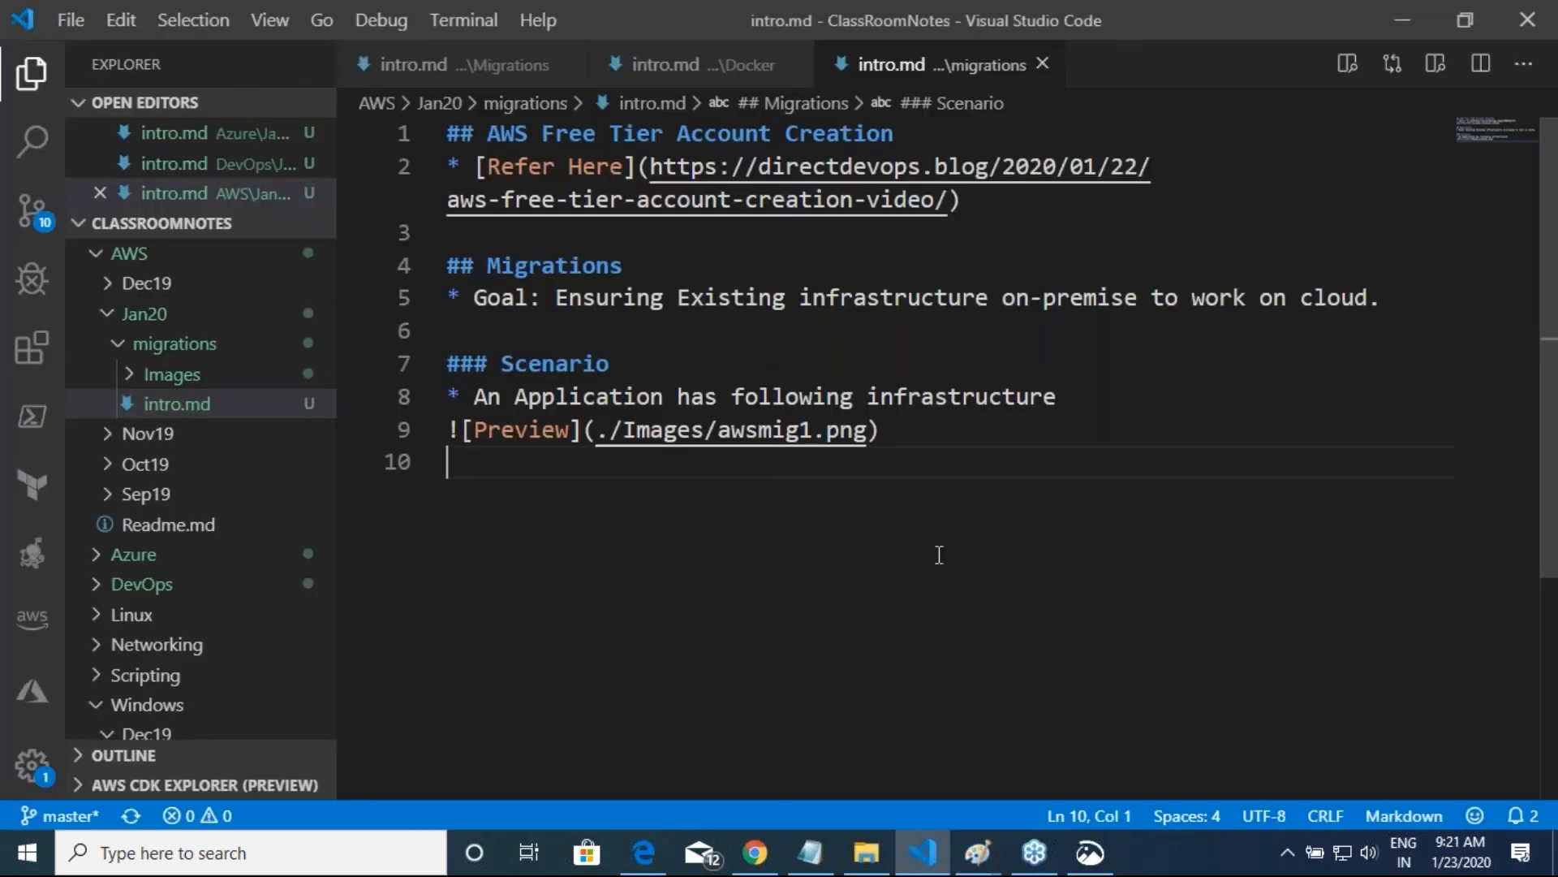
{"action": "key", "text": "Return"}
{"action": "type", "text": "### "}
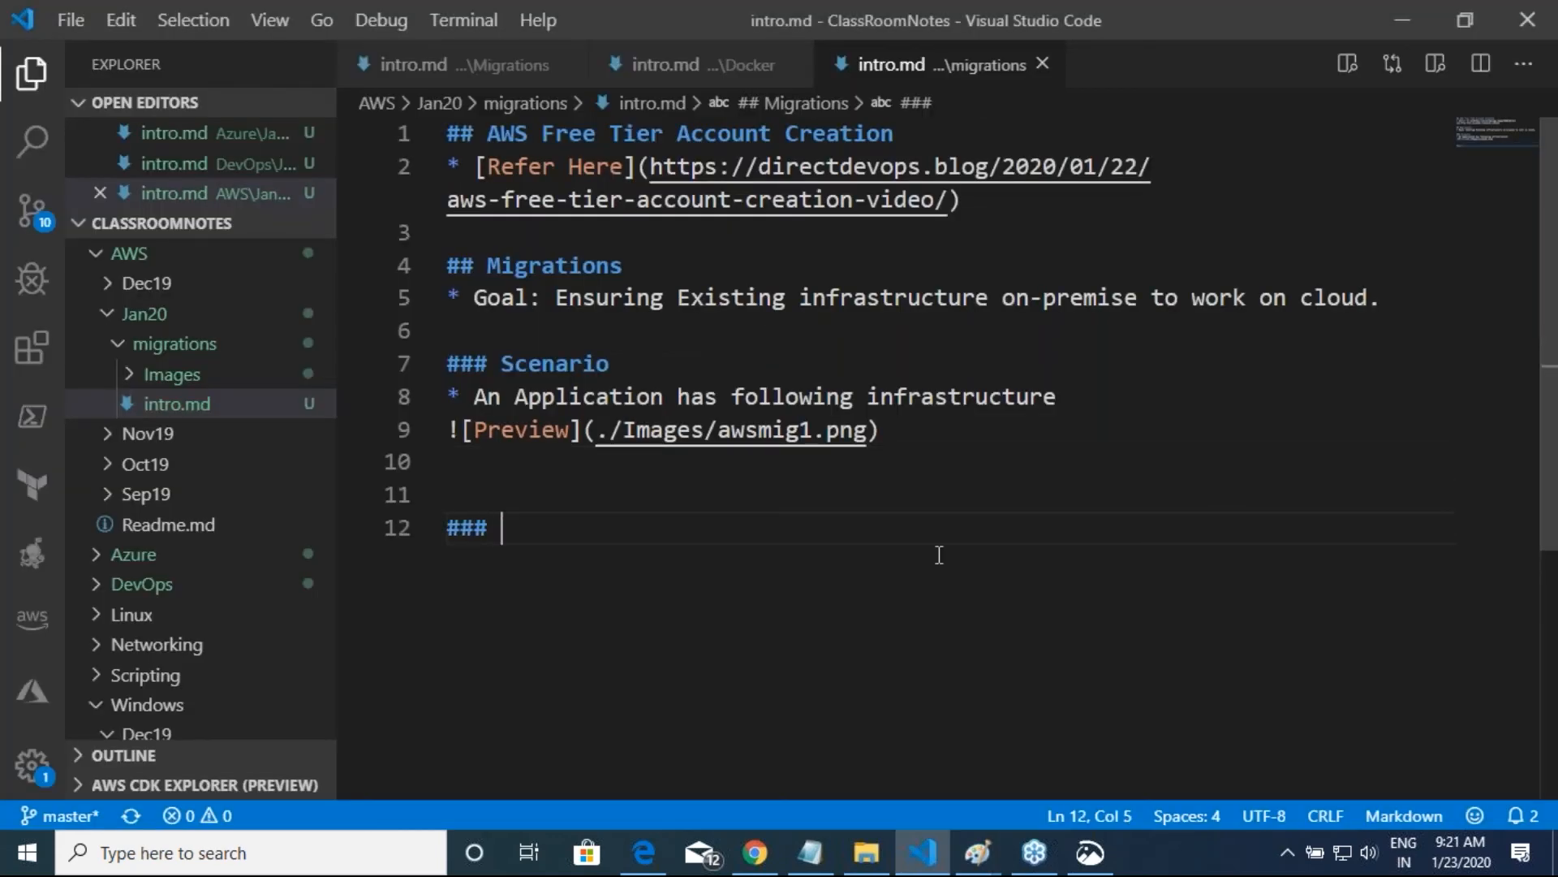
{"action": "type", "text": "Possibili"}
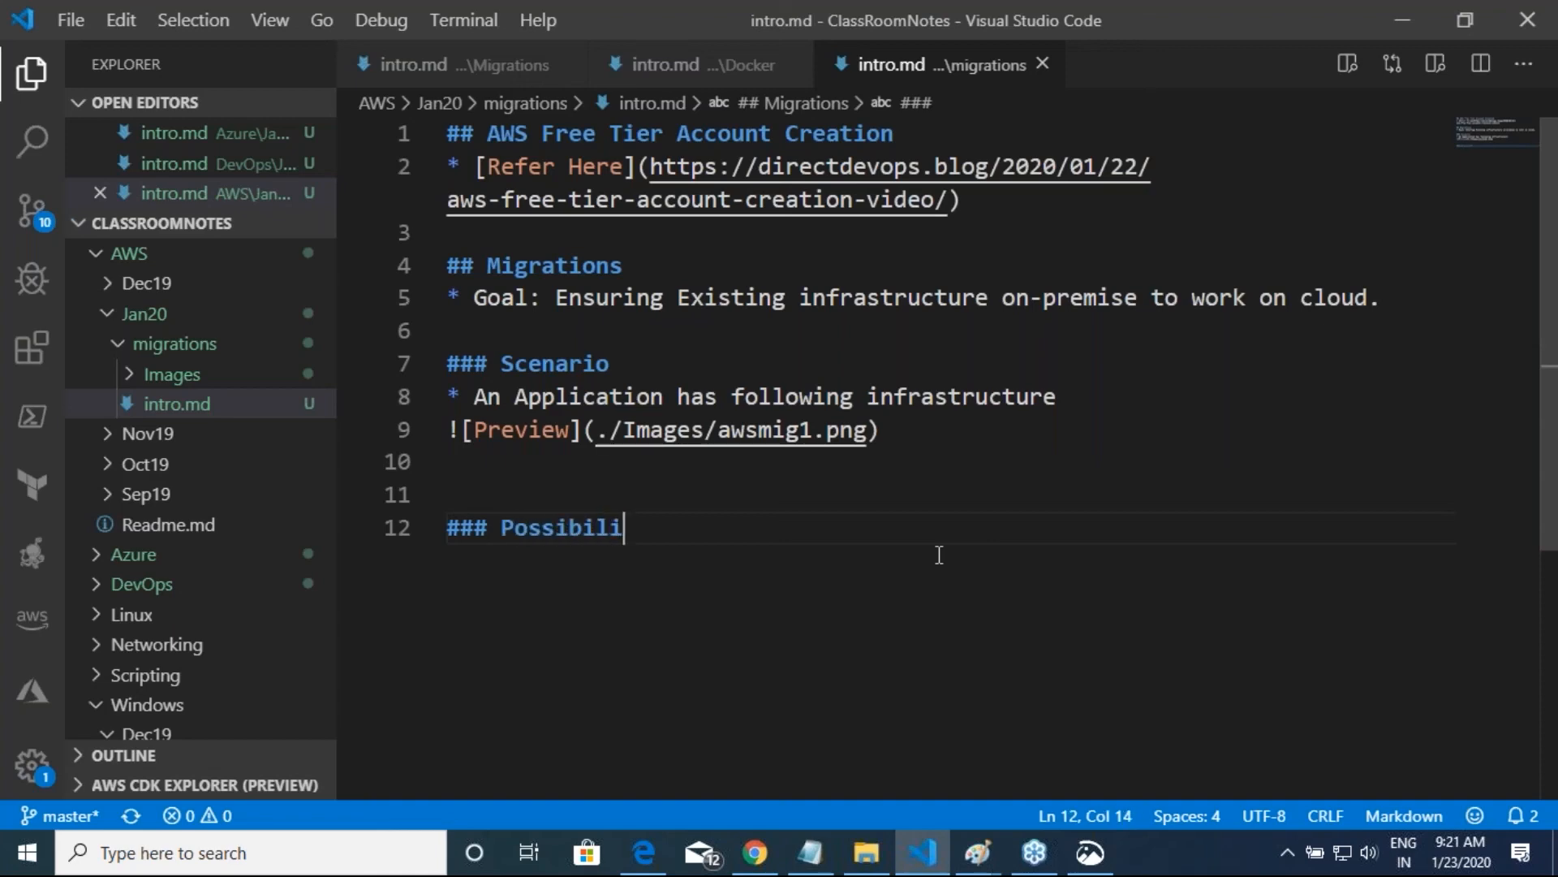
{"action": "type", "text": "ties"}
{"action": "key", "text": "Return"}
Add the bullet "Infrastructure: Physical/Virtual" under the Possibilities heading.
{"action": "type", "text": "* I"}
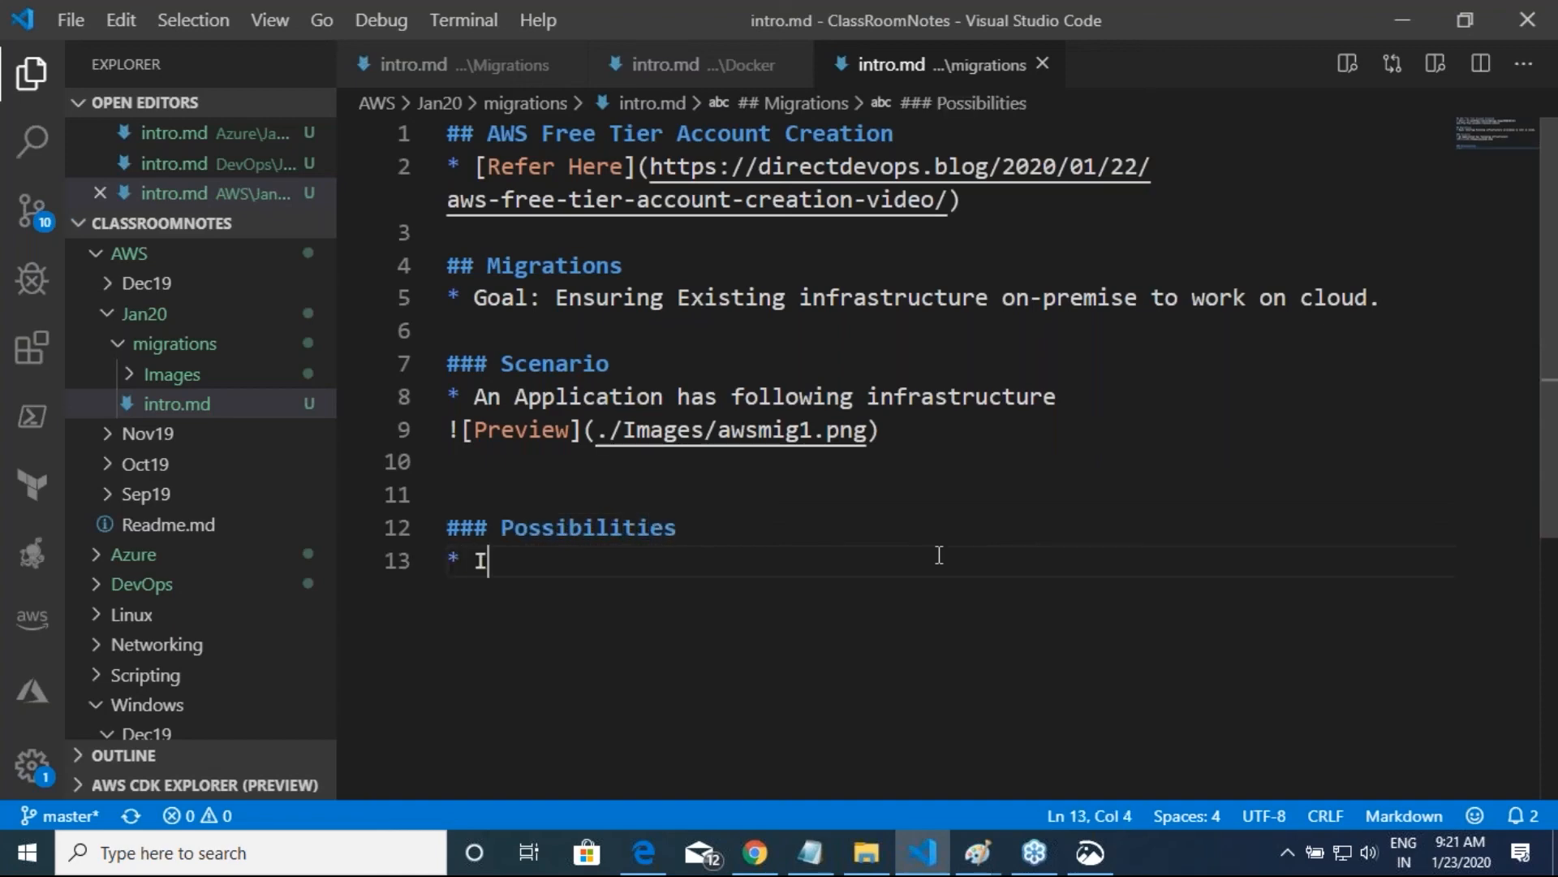
{"action": "type", "text": "nfrastr"}
{"action": "key", "text": "BackSpace"}
{"action": "key", "text": "BackSpace"}
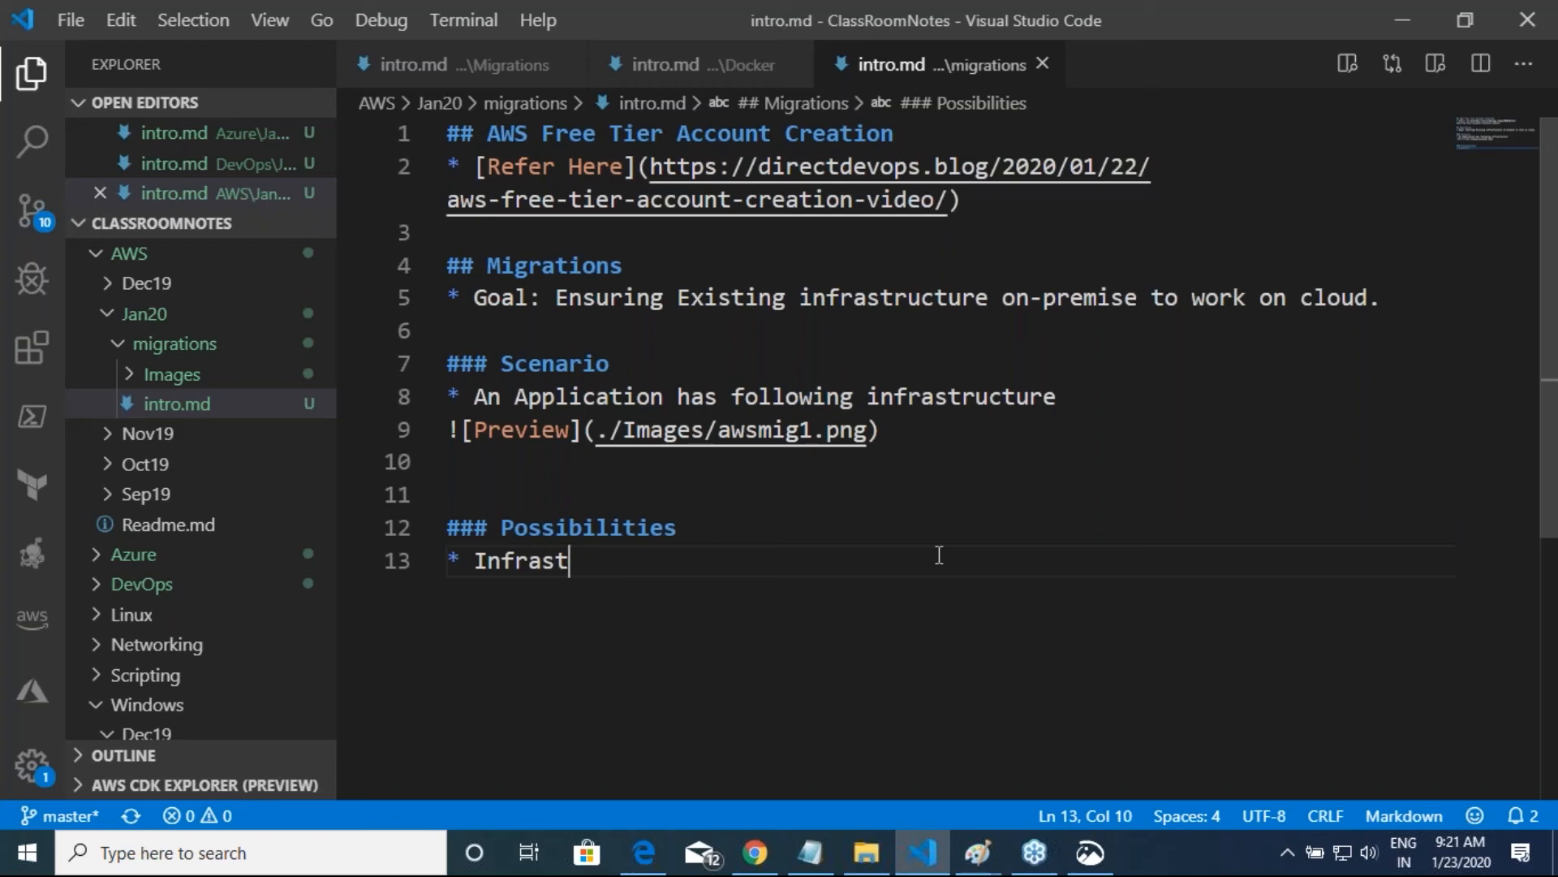
{"action": "key", "text": "BackSpace"}
{"action": "key", "text": "BackSpace"}
{"action": "key", "text": "BackSpace"}
{"action": "key", "text": "BackSpace"}
{"action": "key", "text": "BackSpace"}
{"action": "key", "text": "BackSpace"}
{"action": "type", "text": "VP"}
{"action": "key", "text": "BackSpace"}
{"action": "key", "text": "BackSpace"}
{"action": "type", "text": "Infrastrc"}
{"action": "key", "text": "BackSpace"}
{"action": "type", "text": "ucture: "}
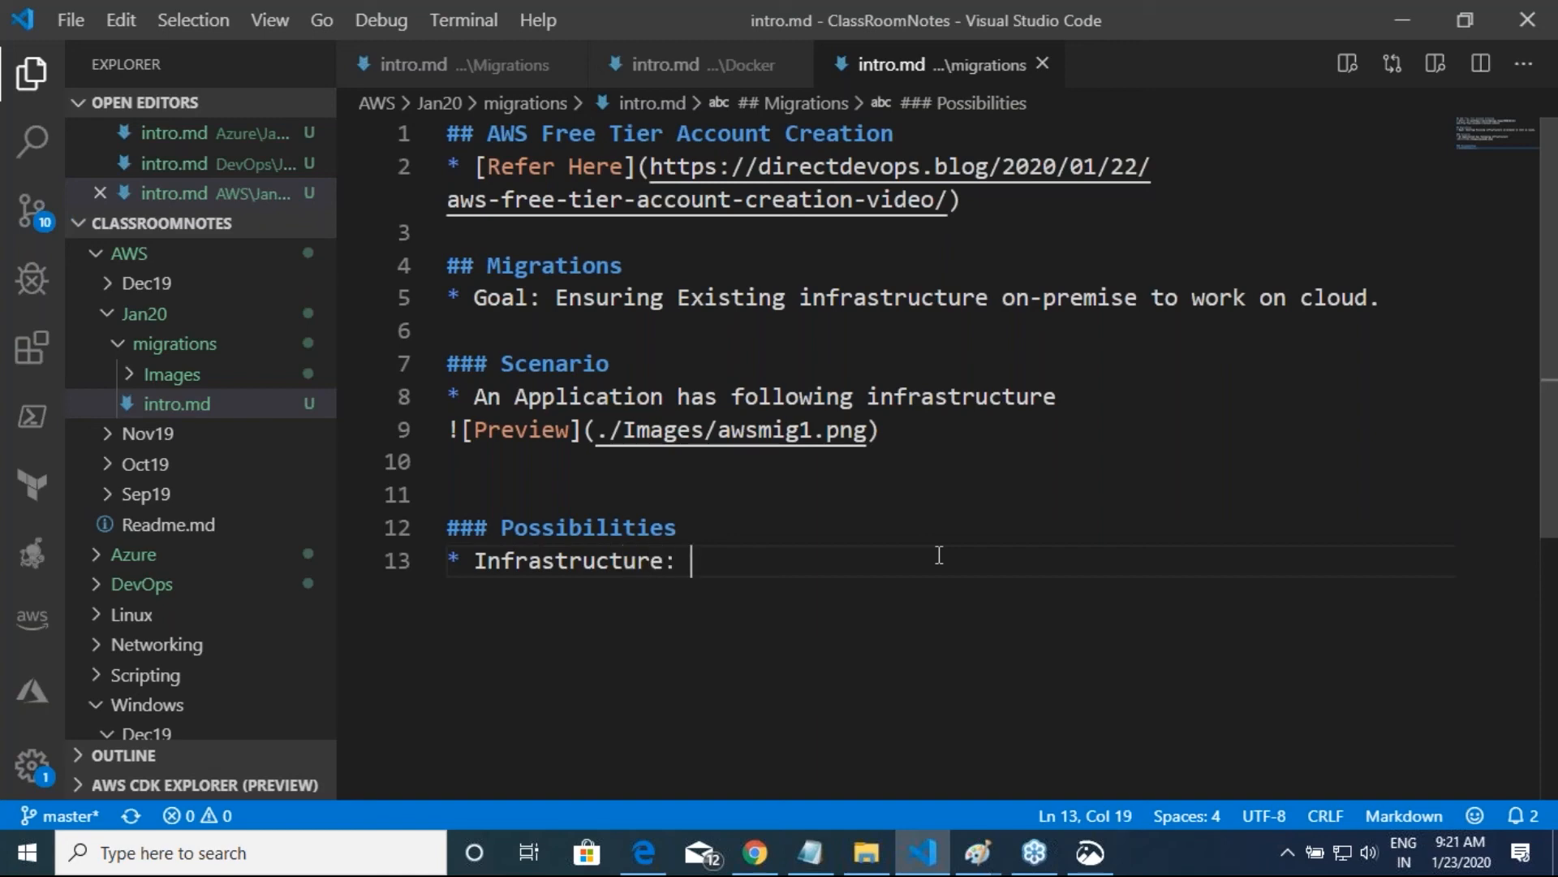
{"action": "type", "text": "Physical"}
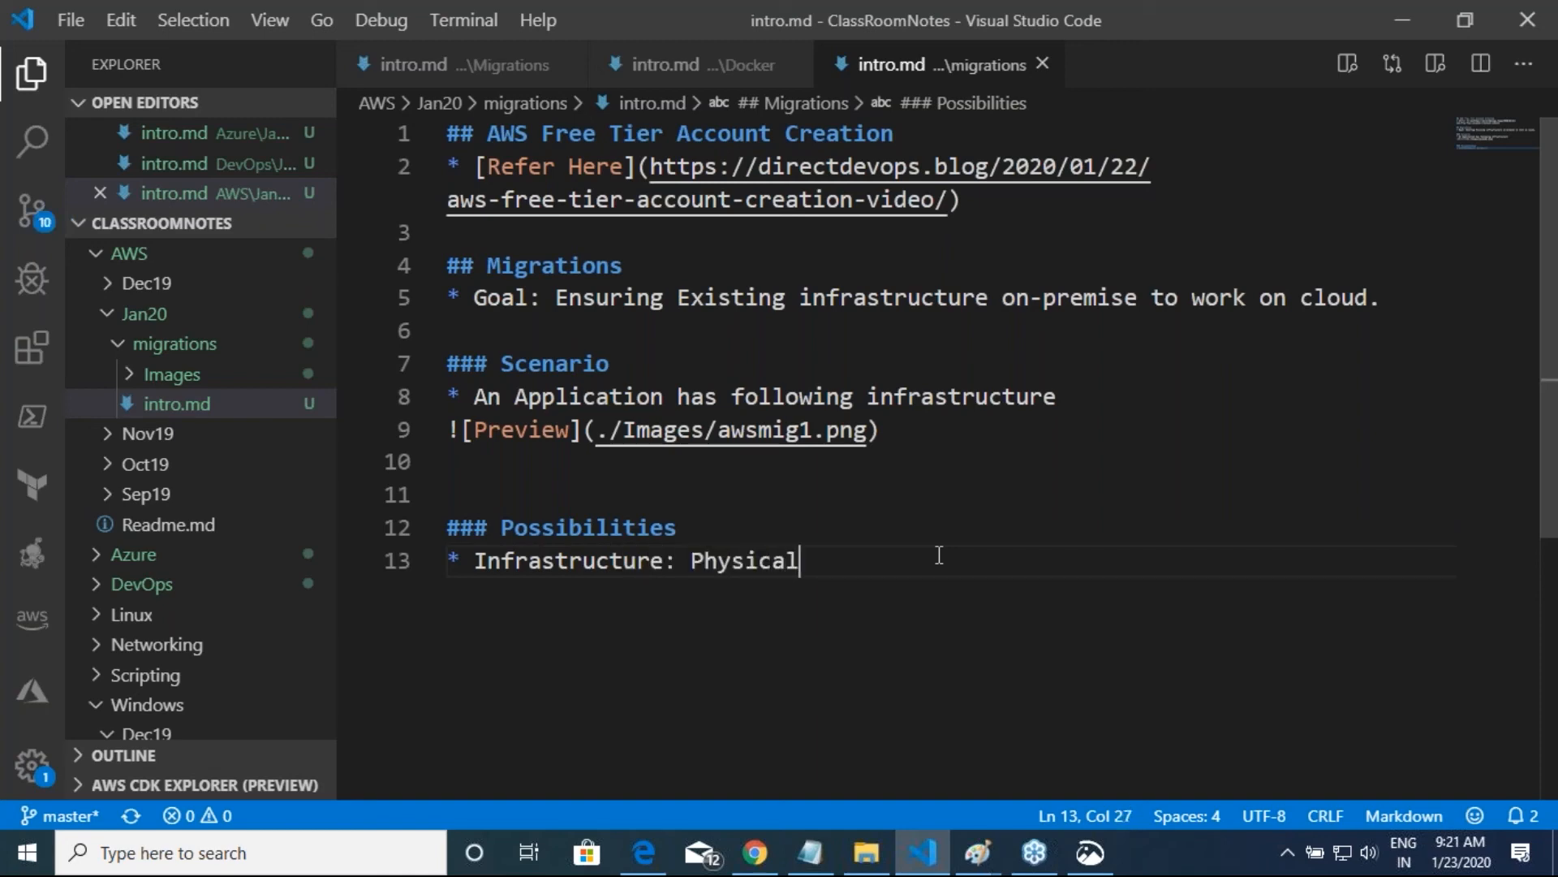
{"action": "type", "text": "/Virtual"}
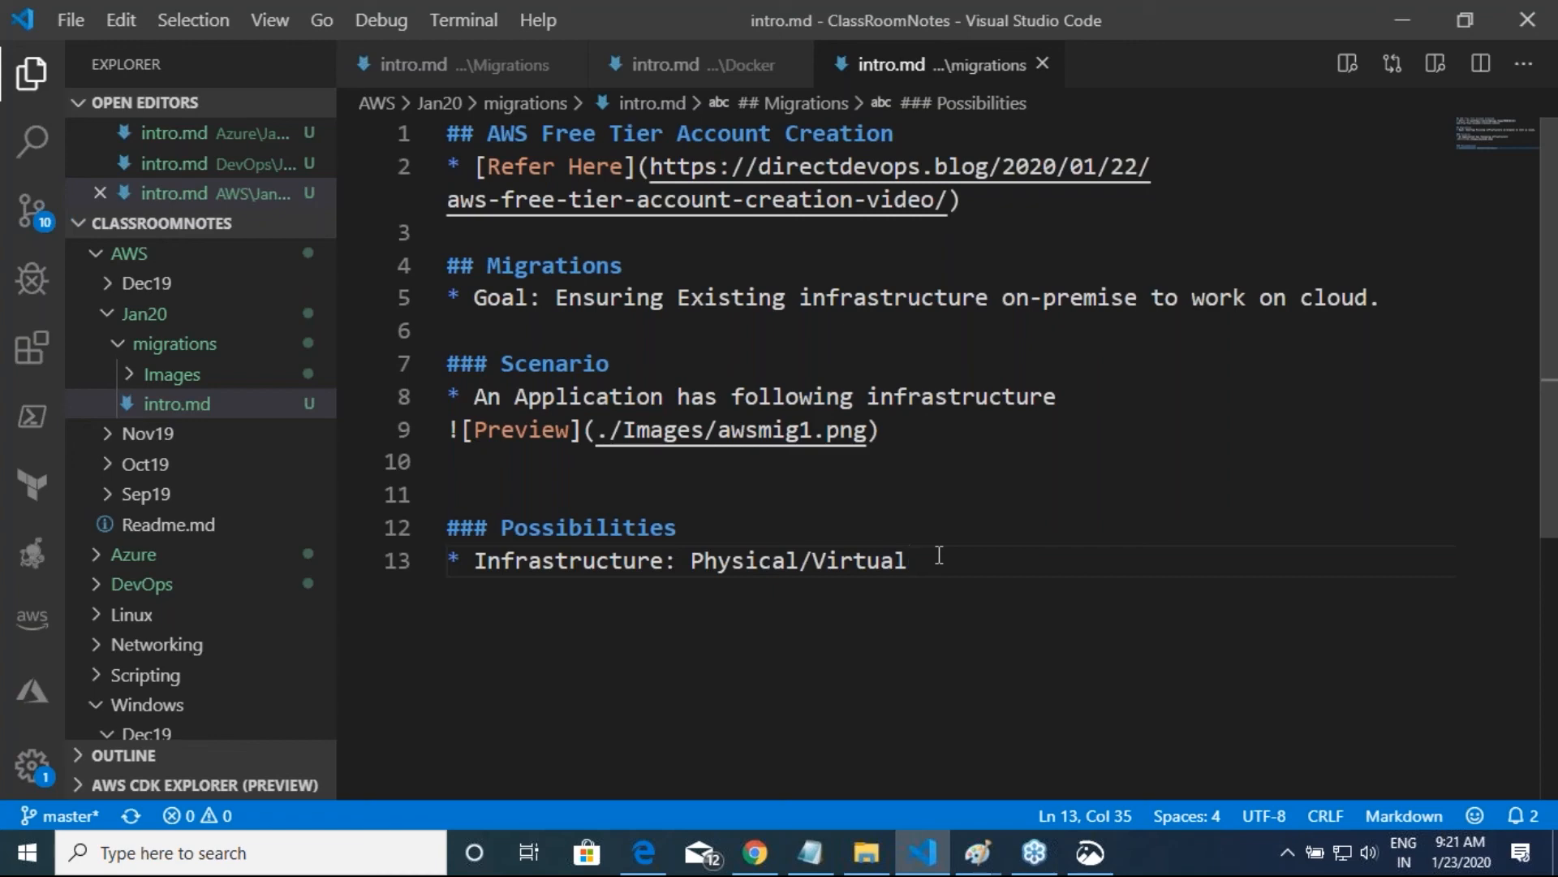
Add a second Possibilities bullet reading "Virtualization Platform: VM Ware ESXI/Hyper-V" and end the list.
{"action": "key", "text": "Return"}
{"action": "type", "text": "Virtu"}
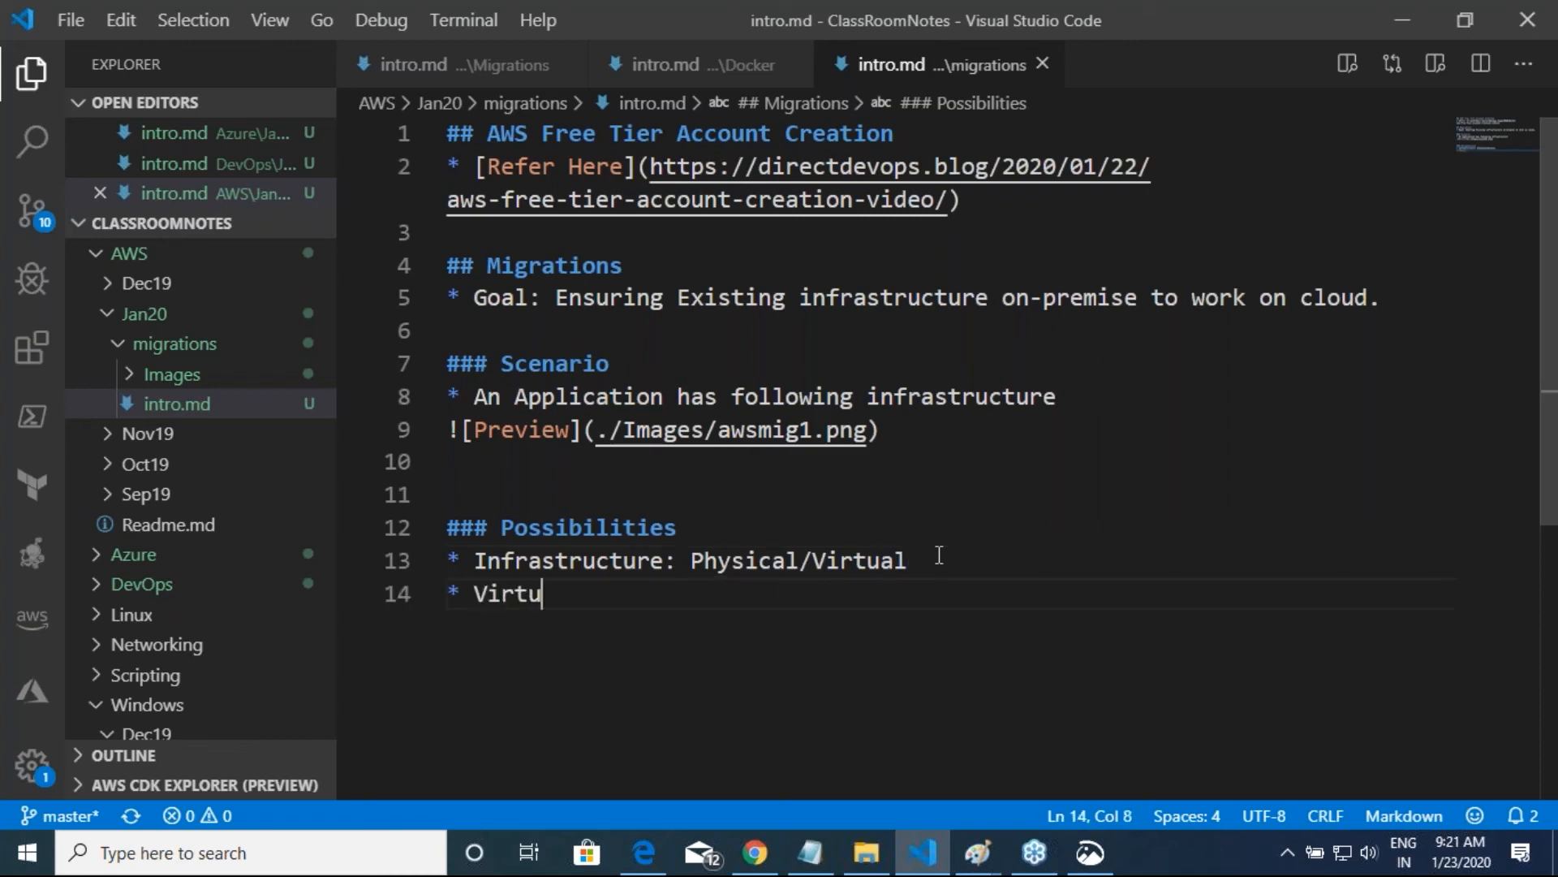
{"action": "type", "text": "alization Platform"}
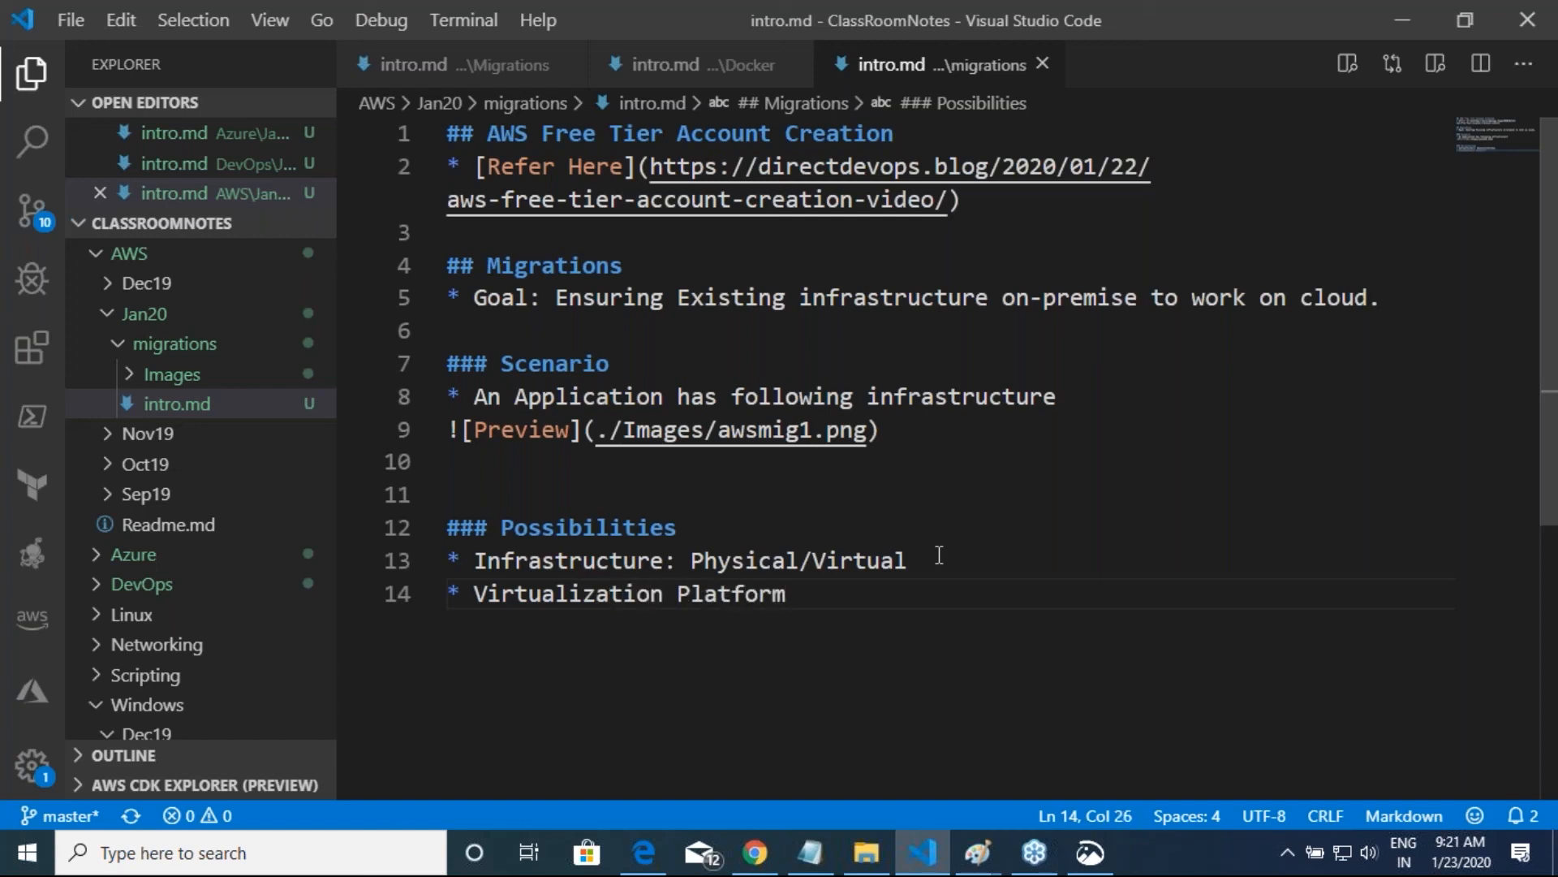
{"action": "type", "text": ": VM Ware ESXI/Hyper-V"}
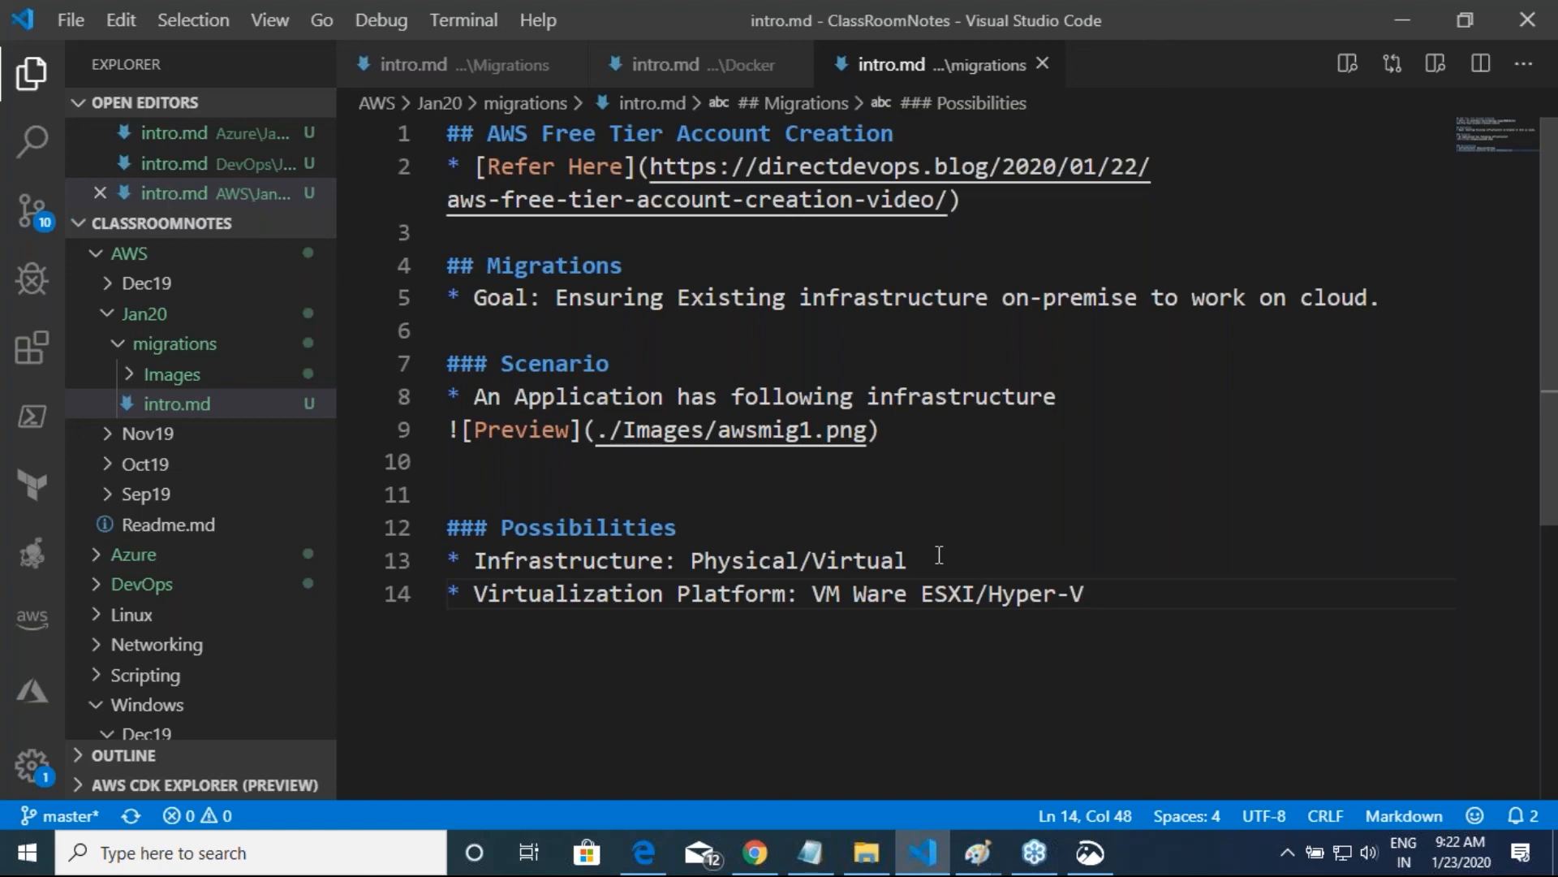
{"action": "key", "text": "Return"}
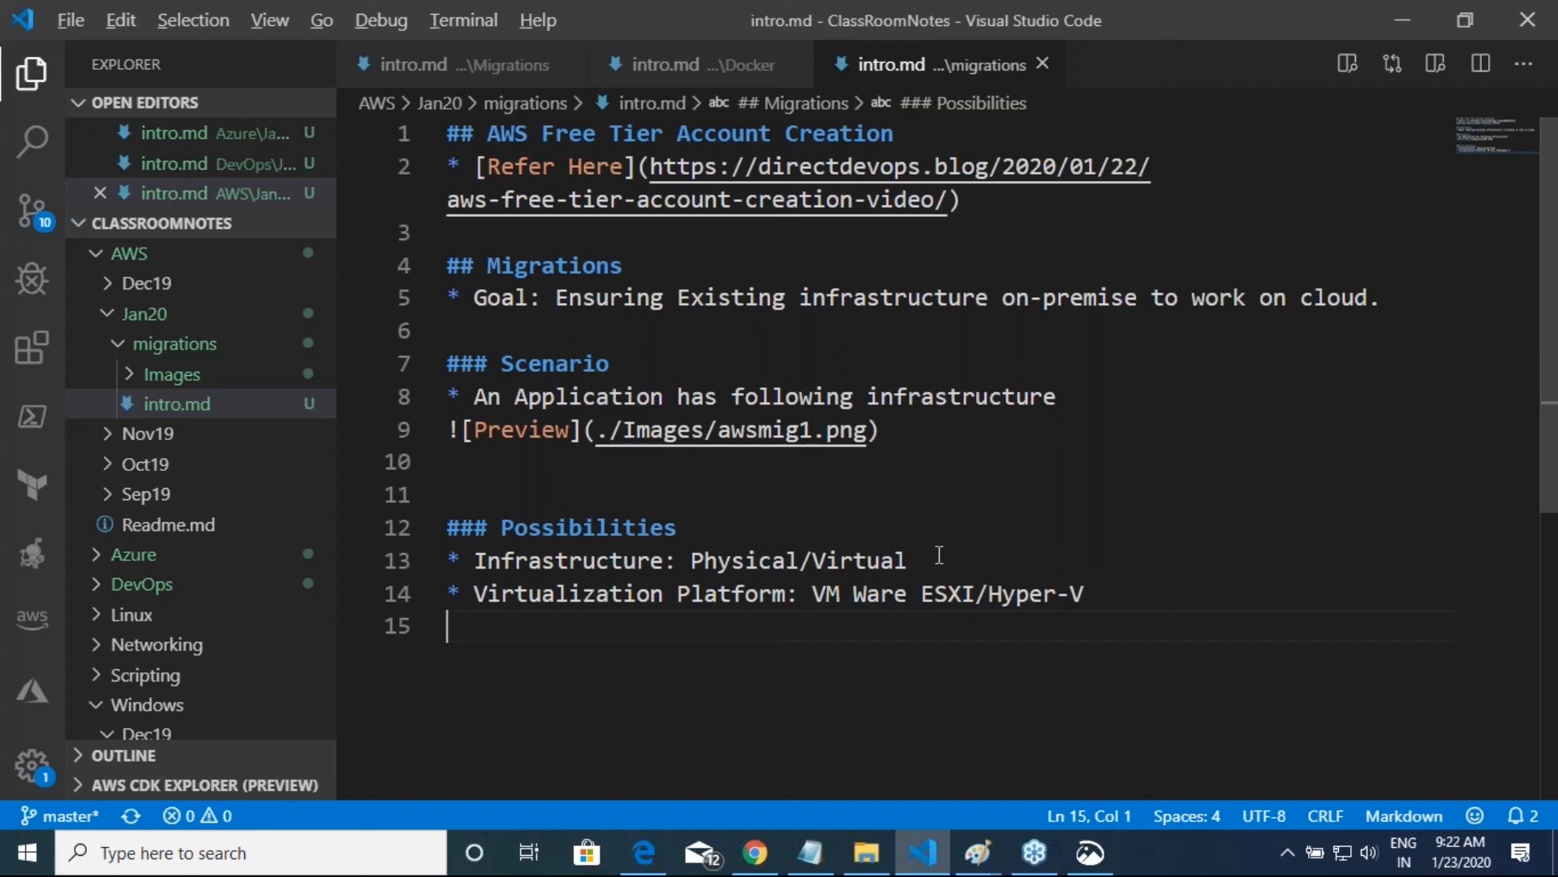
Check the diagram in Paint again, return to Visual Studio Code and add the heading "### Approach for Solution" below the Possibilities section.
{"action": "key", "text": "alt+Tab"}
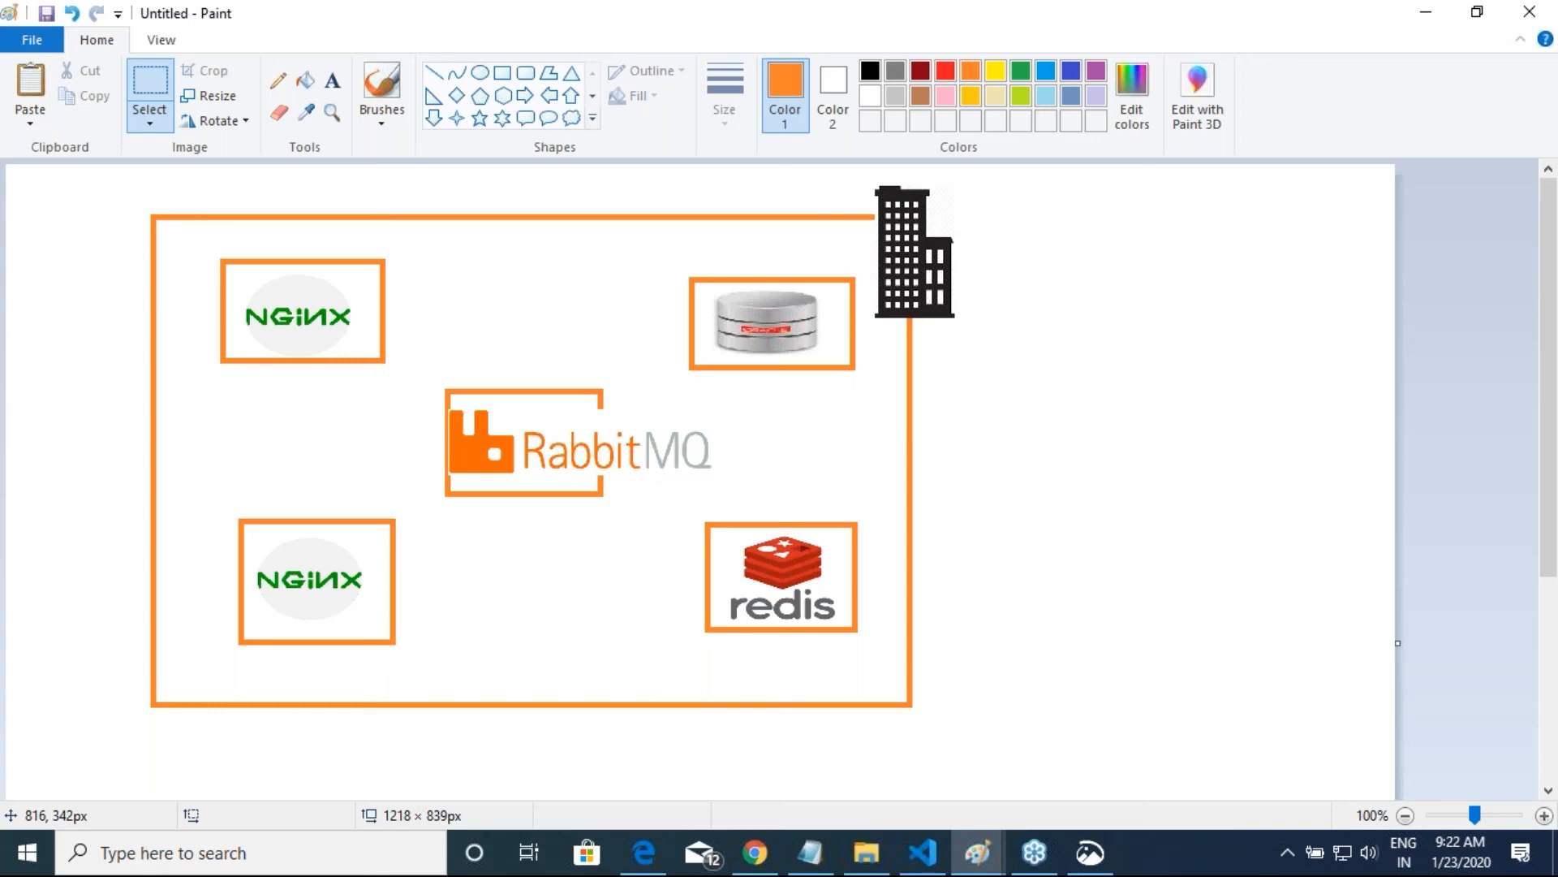
{"action": "key", "text": "alt+Tab"}
{"action": "key", "text": "Return"}
{"action": "key", "text": "Return"}
{"action": "type", "text": "##"}
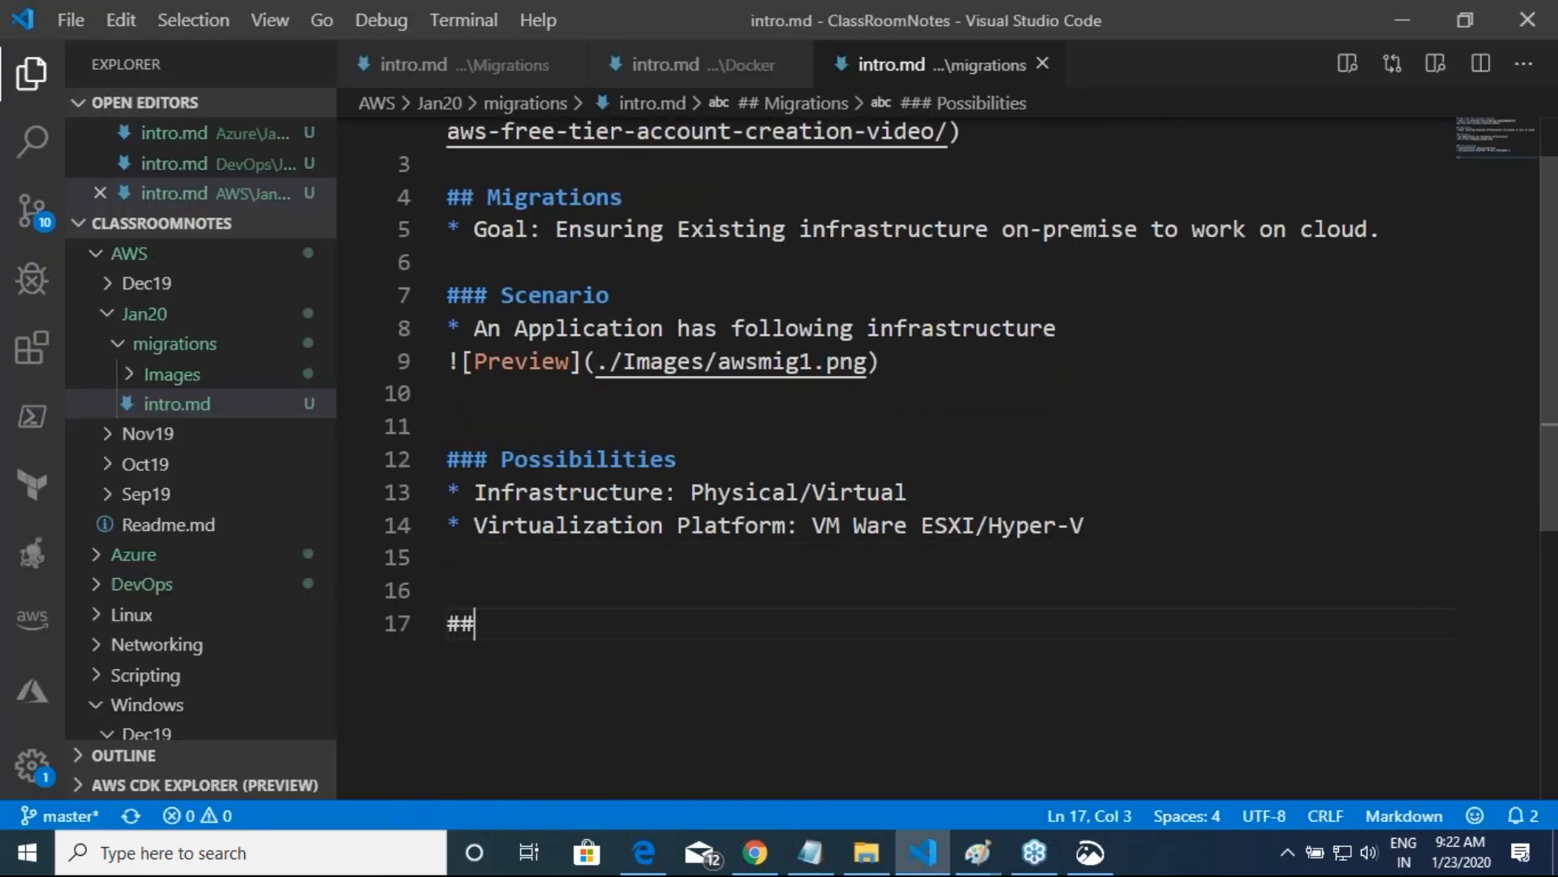
{"action": "type", "text": "# S"}
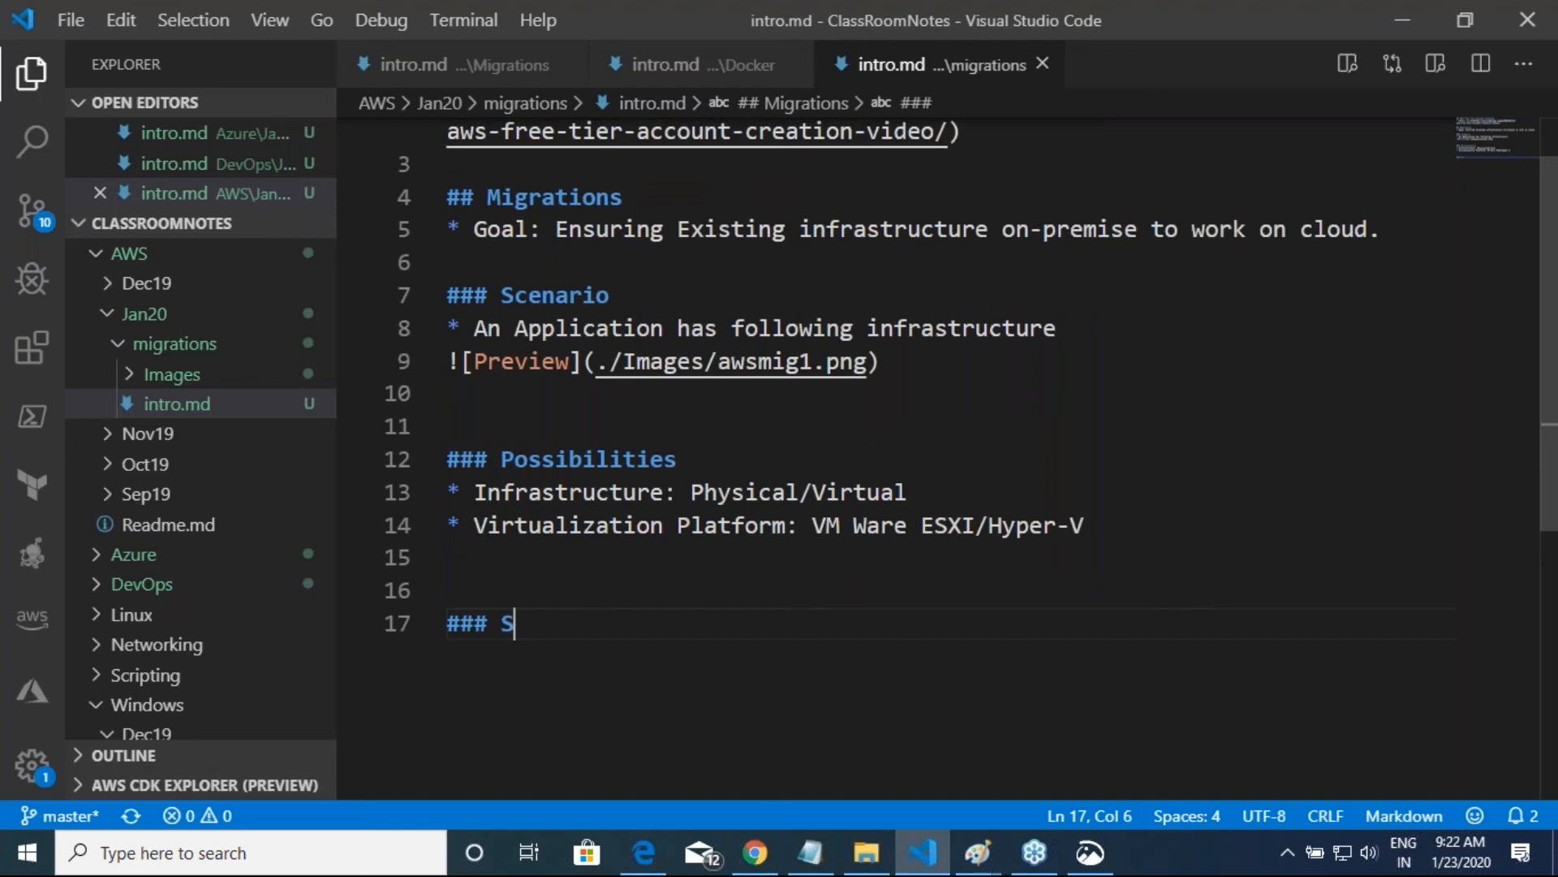
{"action": "type", "text": "olu"}
{"action": "key", "text": "BackSpace"}
{"action": "key", "text": "BackSpace"}
{"action": "key", "text": "BackSpace"}
{"action": "key", "text": "BackSpace"}
{"action": "type", "text": "Approachi"}
{"action": "key", "text": "BackSpace"}
{"action": "key", "text": "BackSpace"}
{"action": "key", "text": "BackSpace"}
{"action": "key", "text": "BackSpace"}
{"action": "type", "text": "t"}
{"action": "key", "text": "BackSpace"}
{"action": "type", "text": "for Sol"}
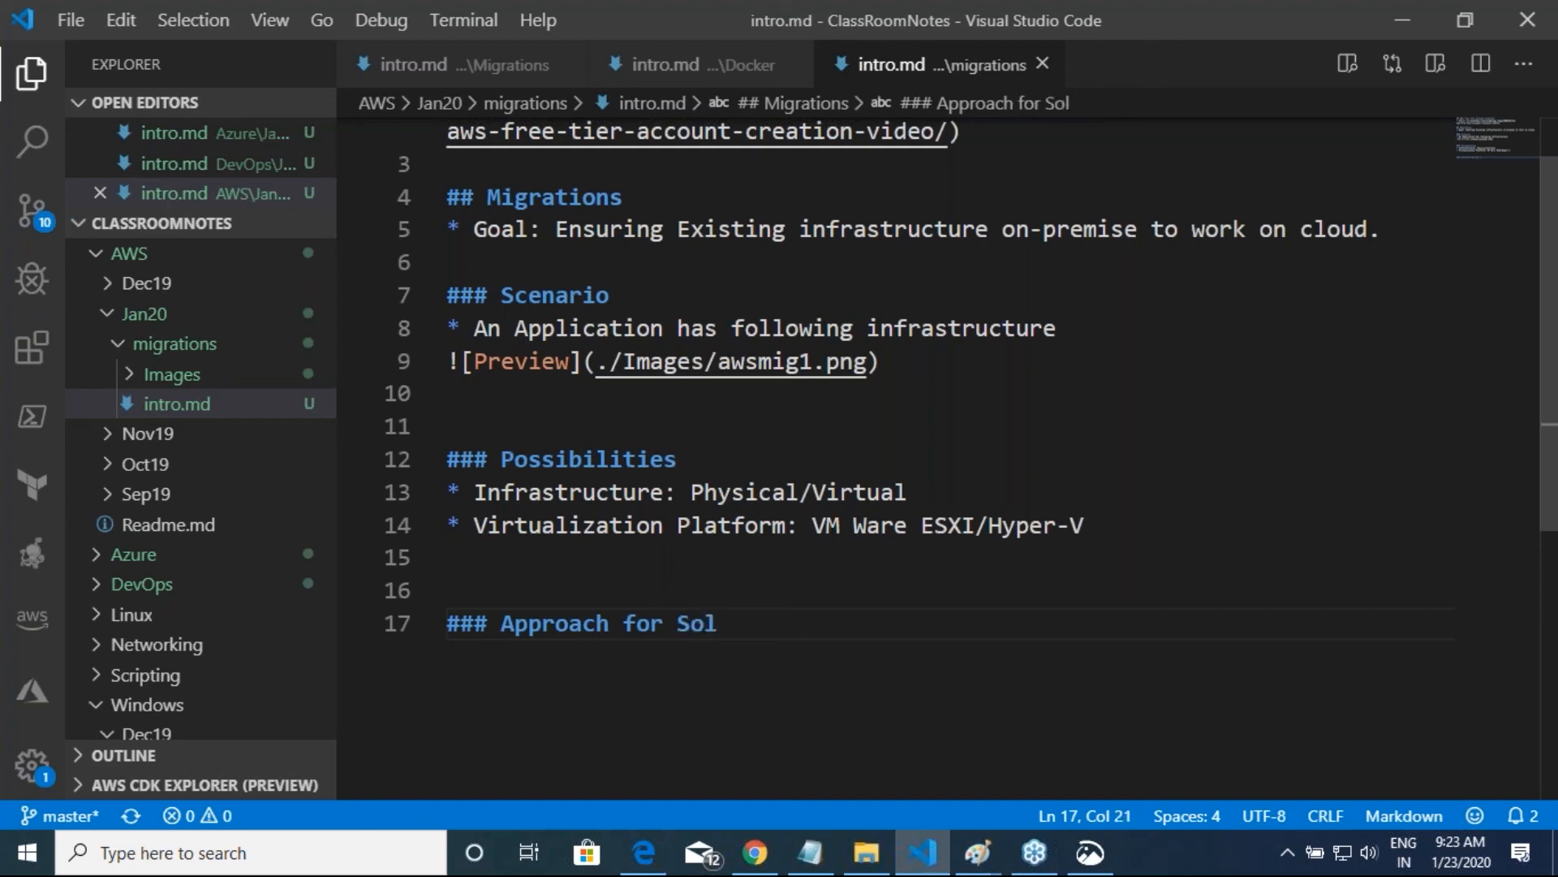
{"action": "type", "text": "ution"}
{"action": "key", "text": "Return"}
Begin numbered item 1 under the Approach for Solution heading with the text "Create a Depened".
{"action": "type", "text": "1. "}
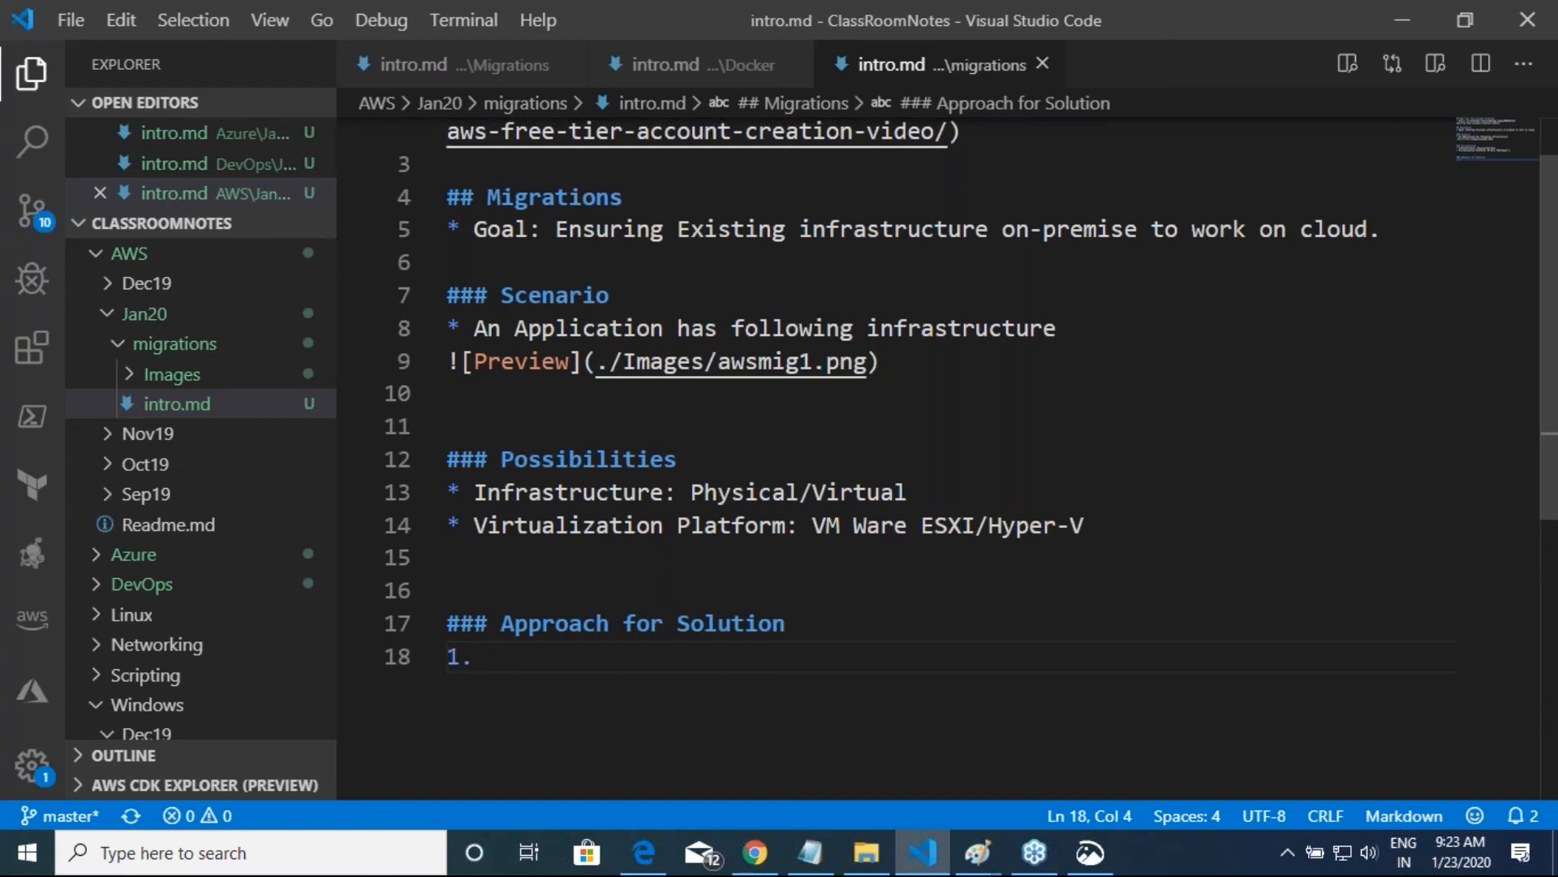
{"action": "type", "text": "Create a D"}
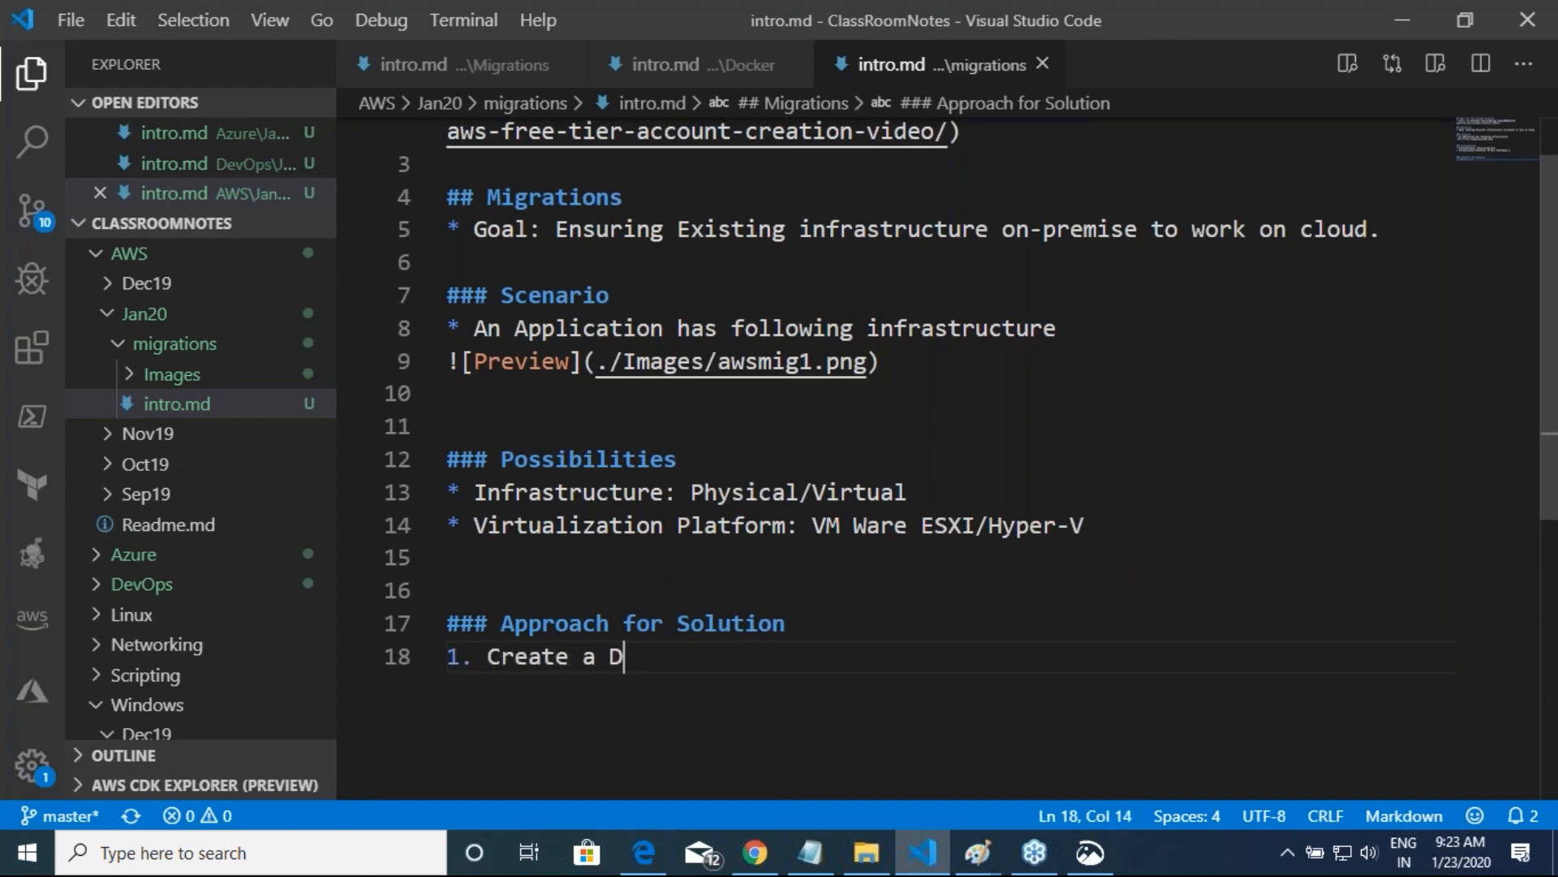
{"action": "type", "text": "epenec"}
{"action": "key", "text": "BackSpace"}
{"action": "type", "text": "n"}
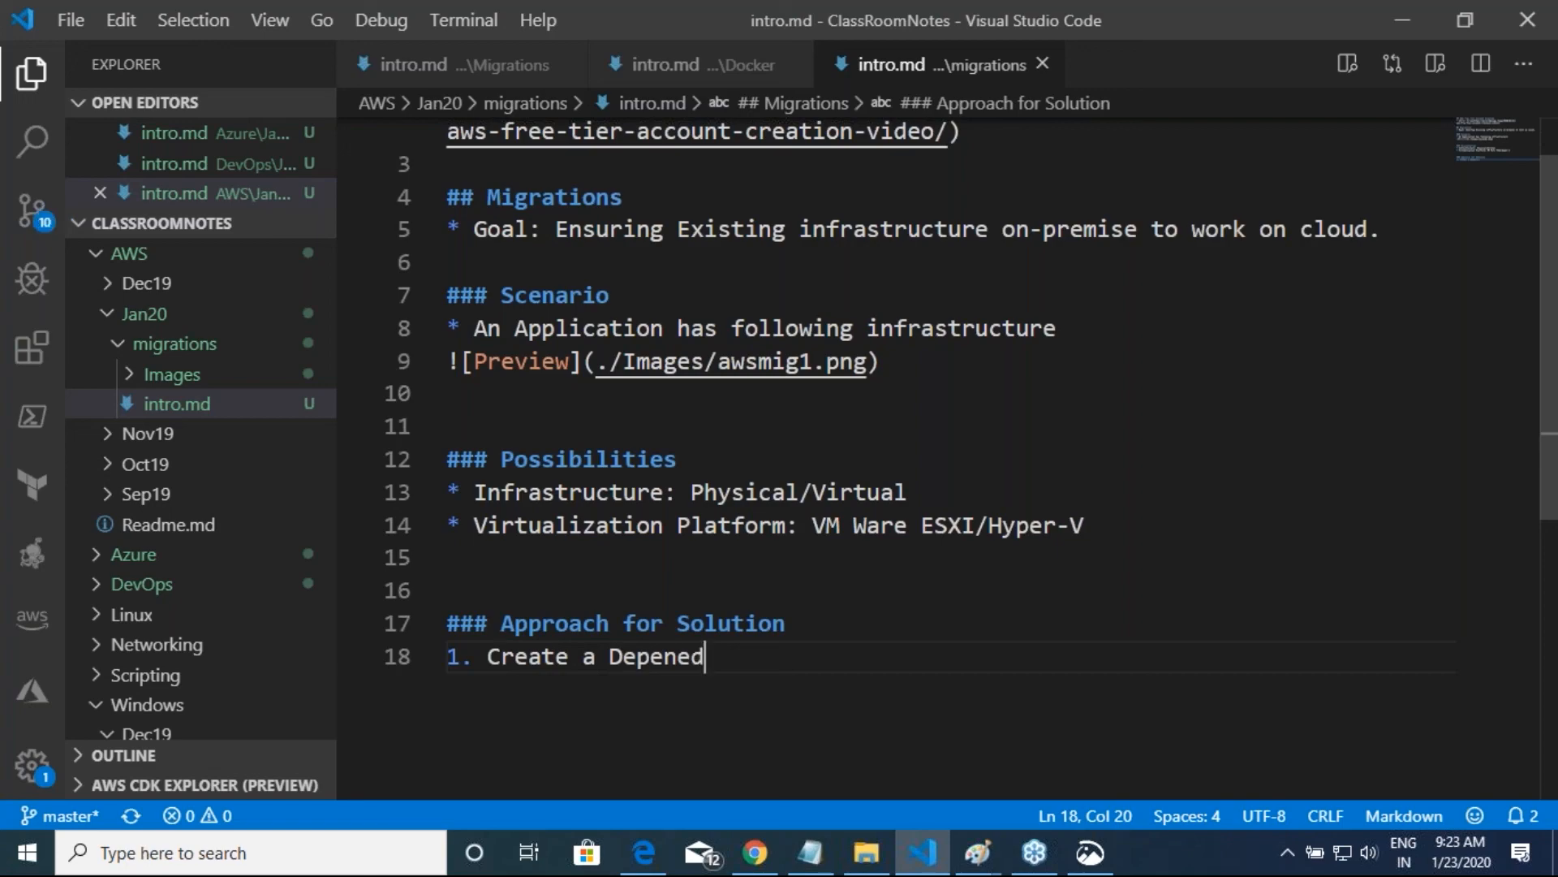
{"action": "type", "text": "d"}
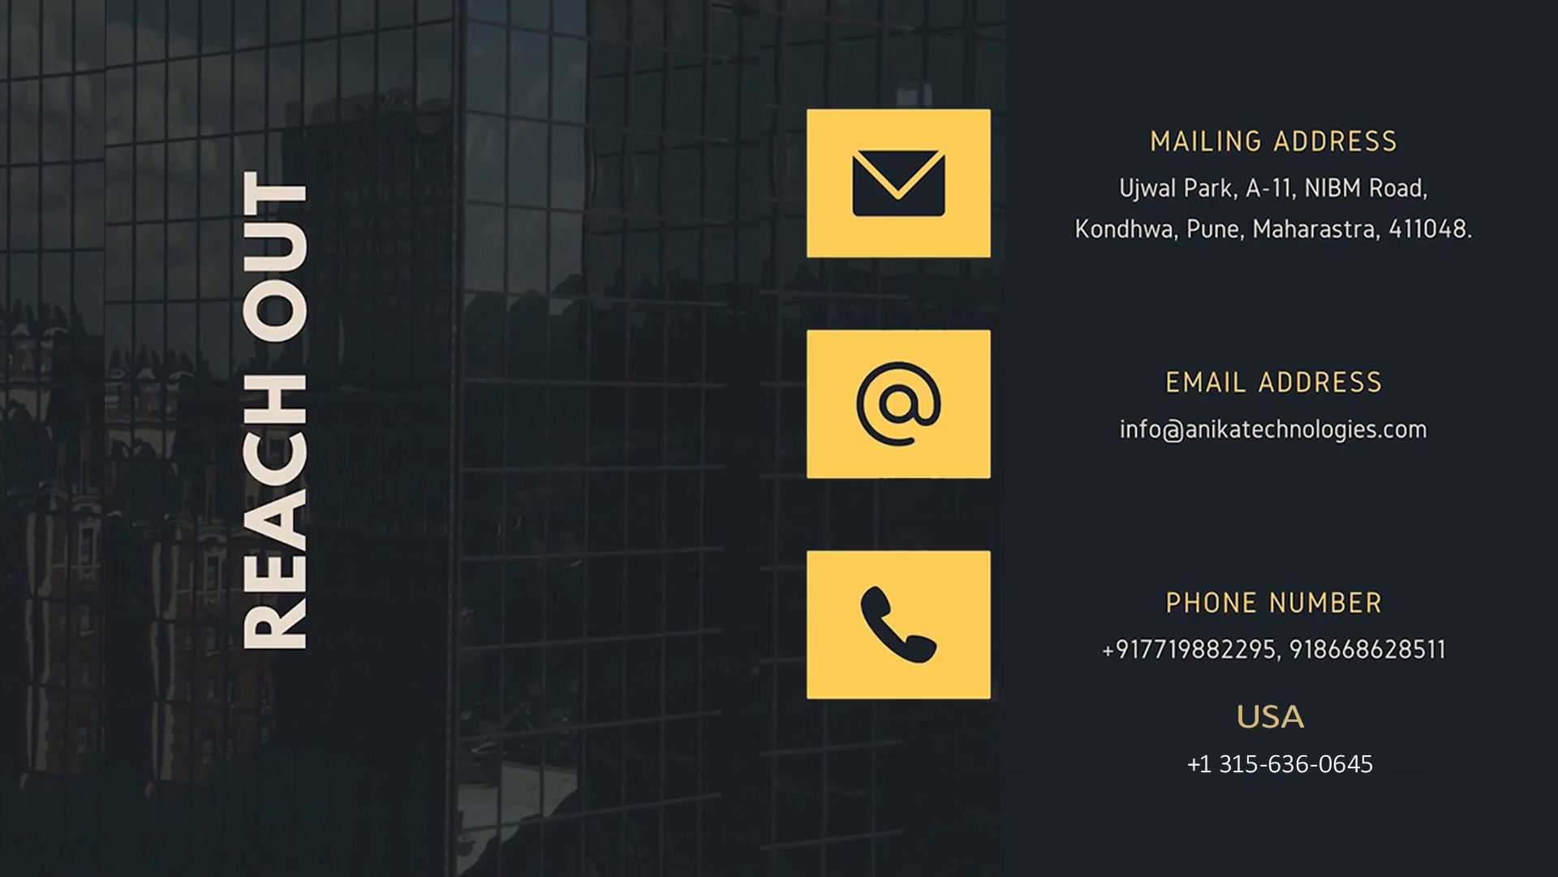